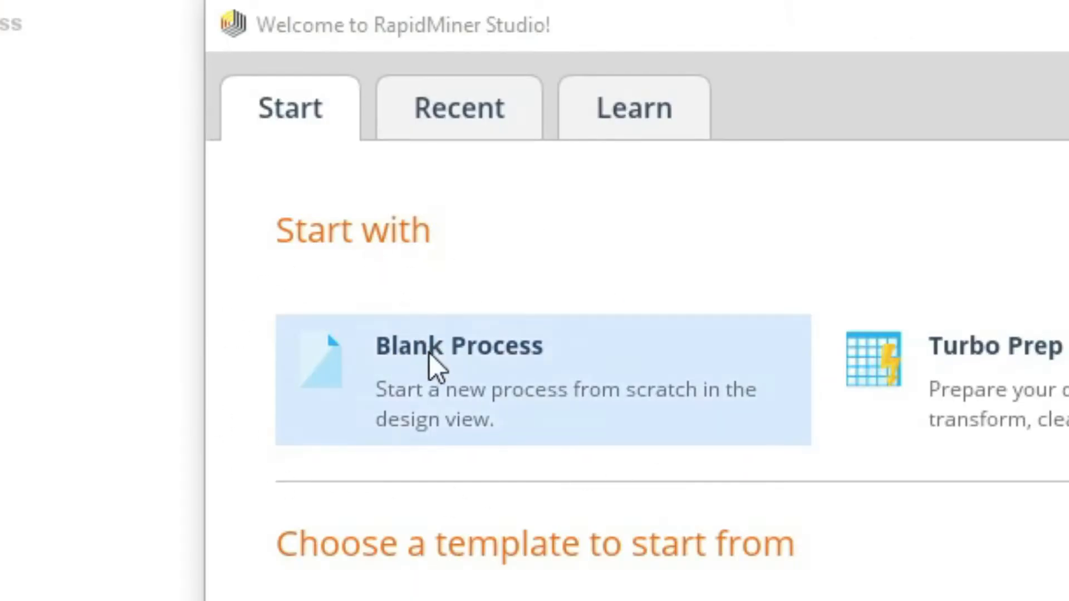
Step: Start a new blank process
click(437, 367)
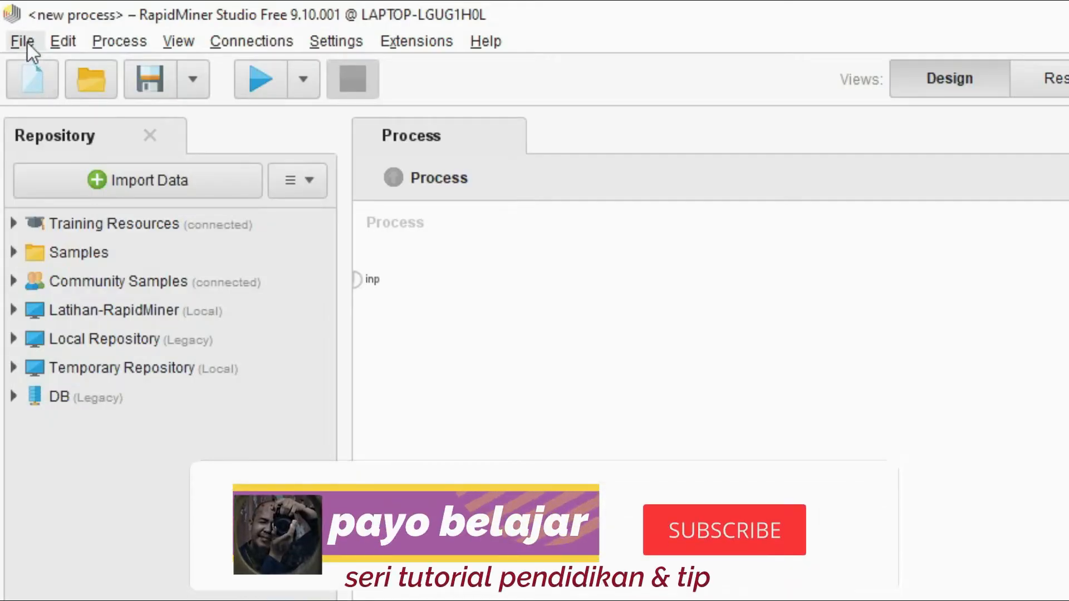
click(28, 42)
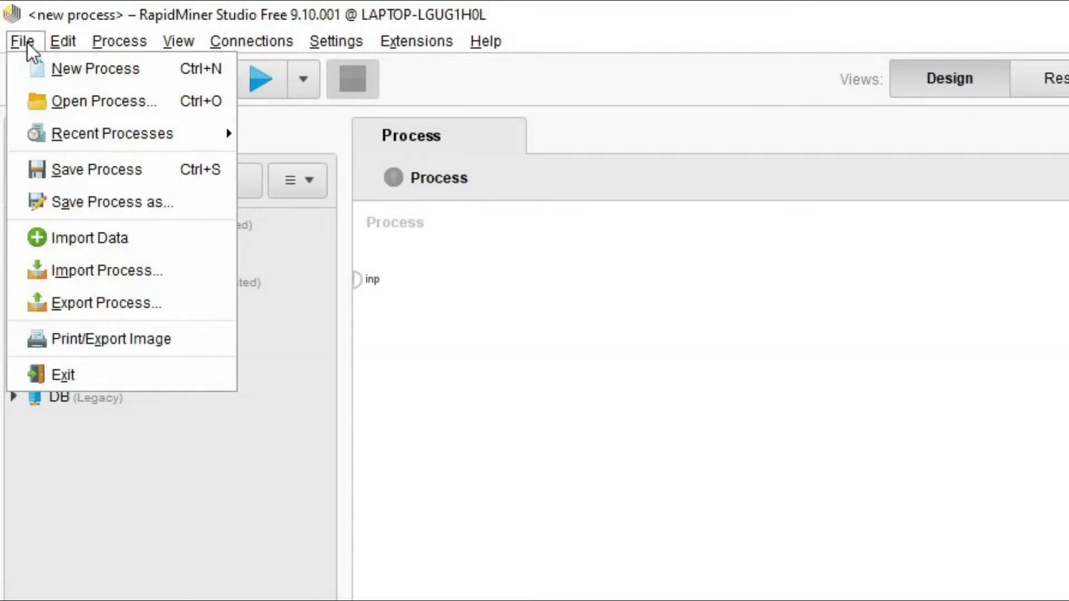
click(28, 42)
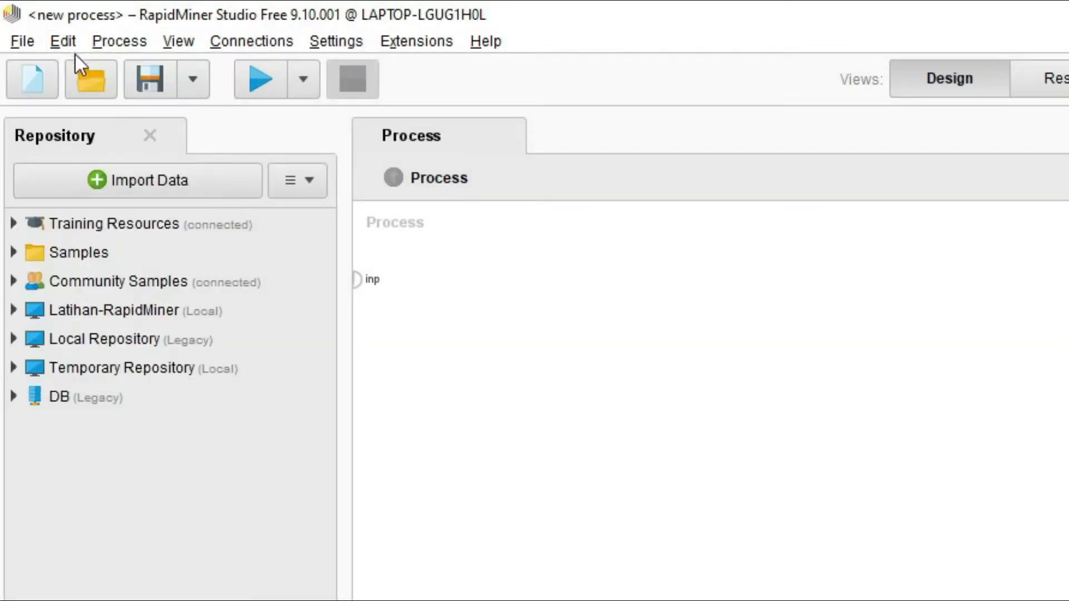
click(71, 45)
click(191, 40)
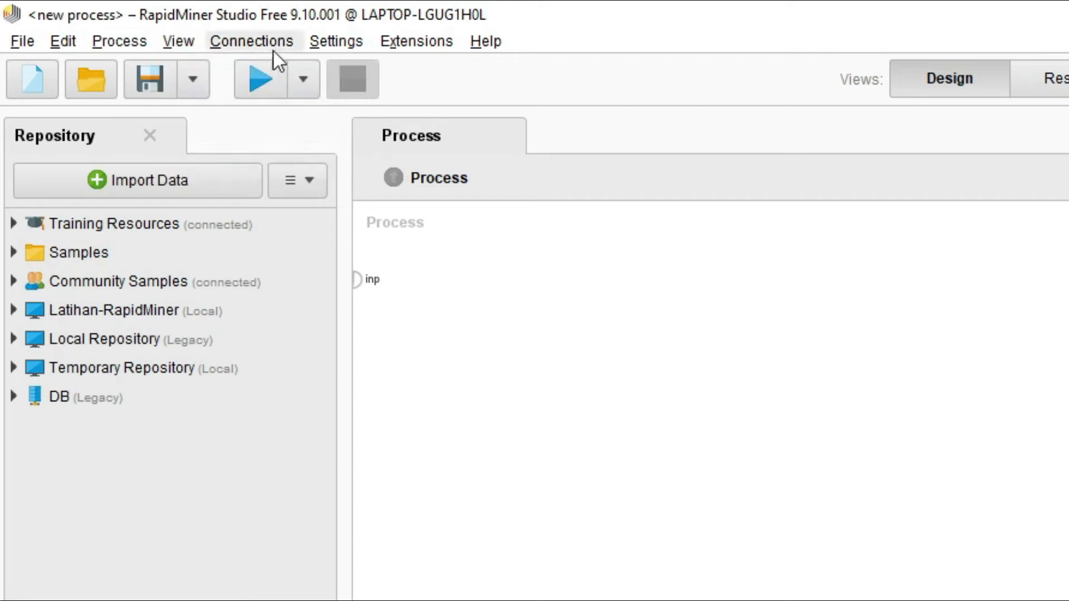
click(266, 38)
mouse_move(336, 29)
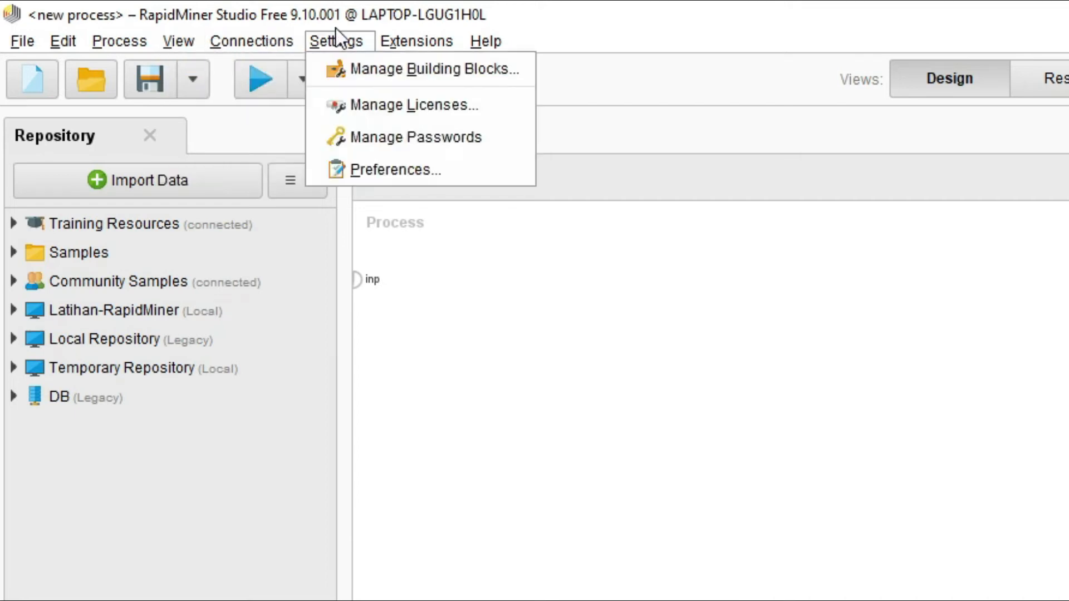
mouse_move(405, 49)
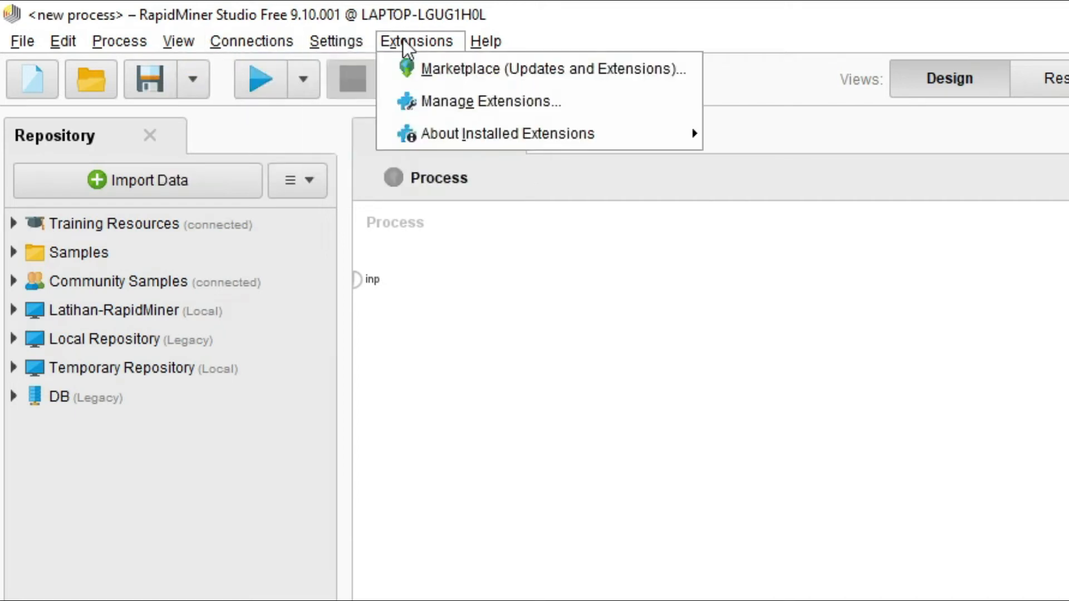
mouse_move(503, 40)
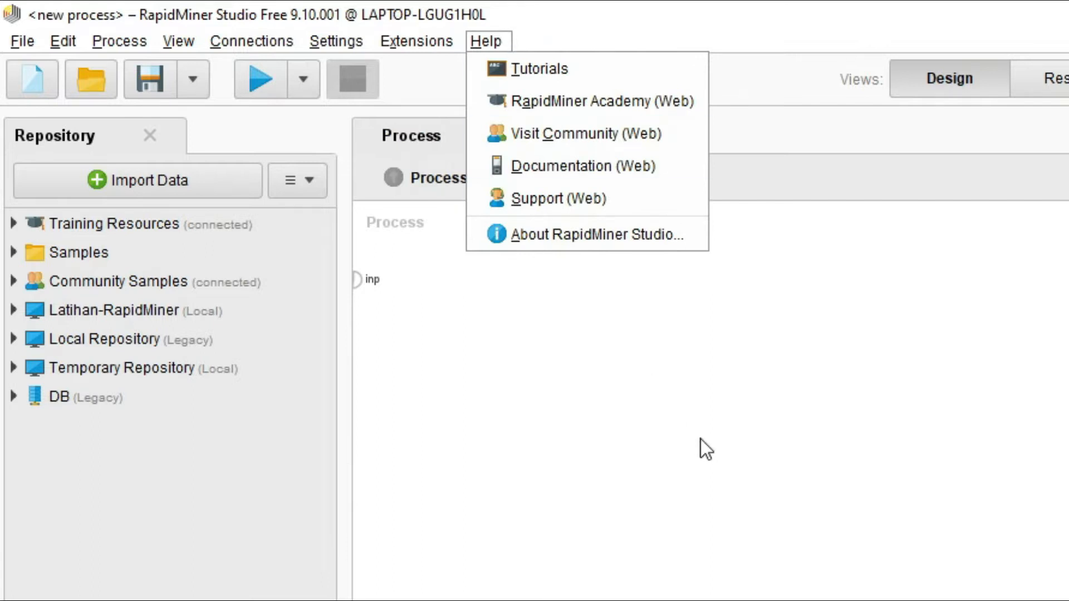
click(677, 458)
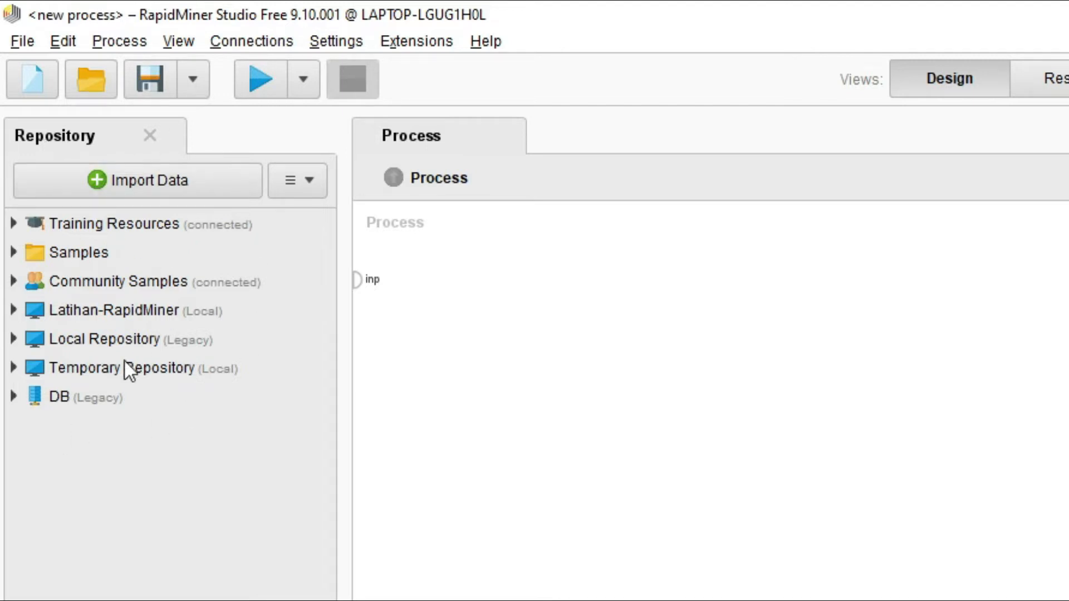
Step: Look through the datasets in the Samples data folder, collapse Samples, and expand the Local Repository
click(13, 252)
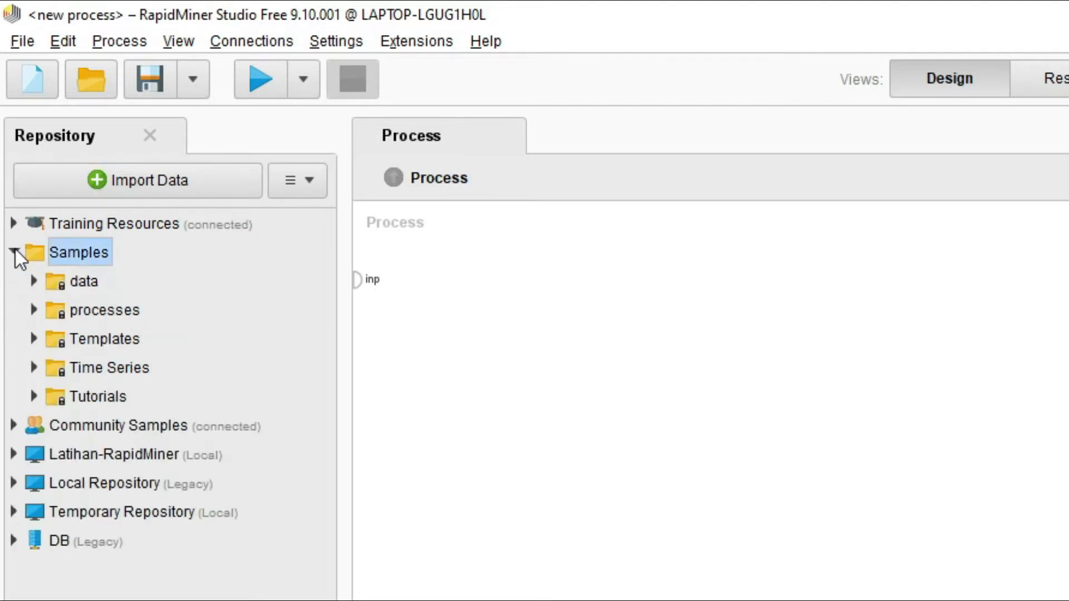
click(33, 281)
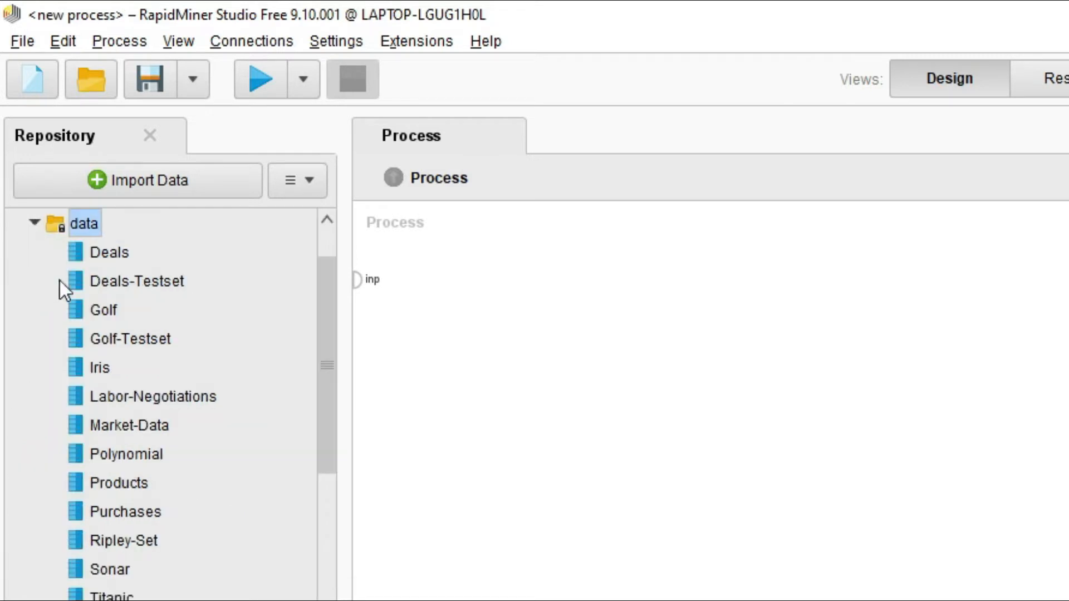
scroll(159, 579, down, 2)
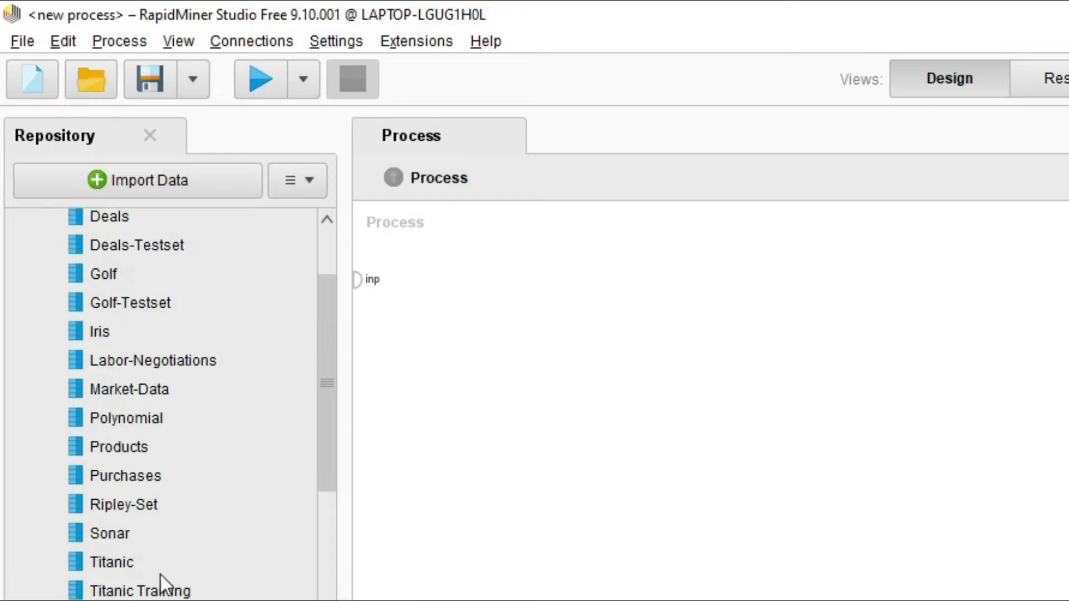
scroll(160, 585, up, 2)
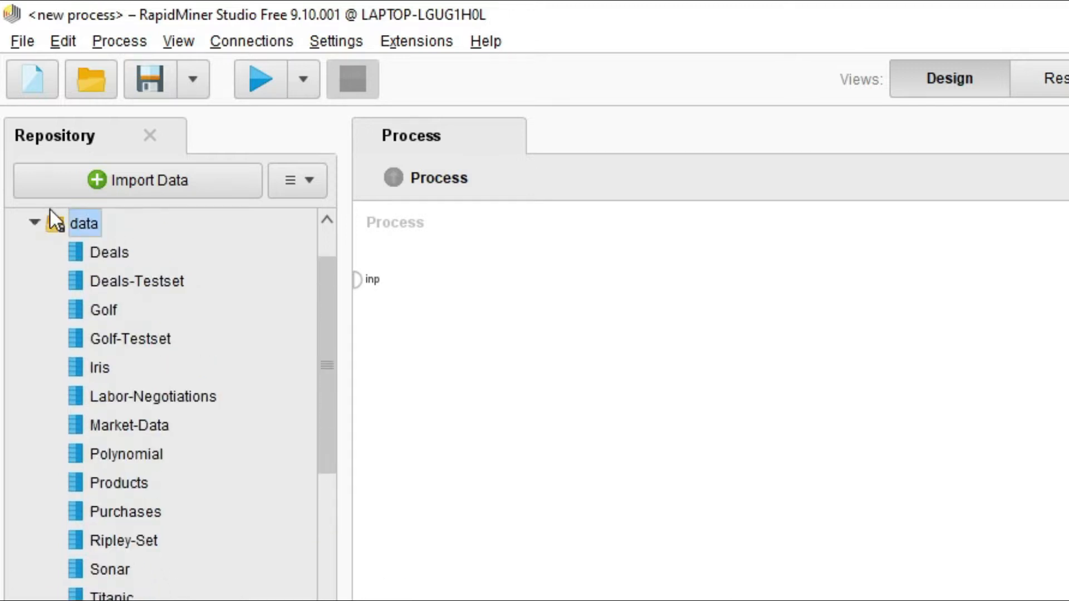
click(33, 221)
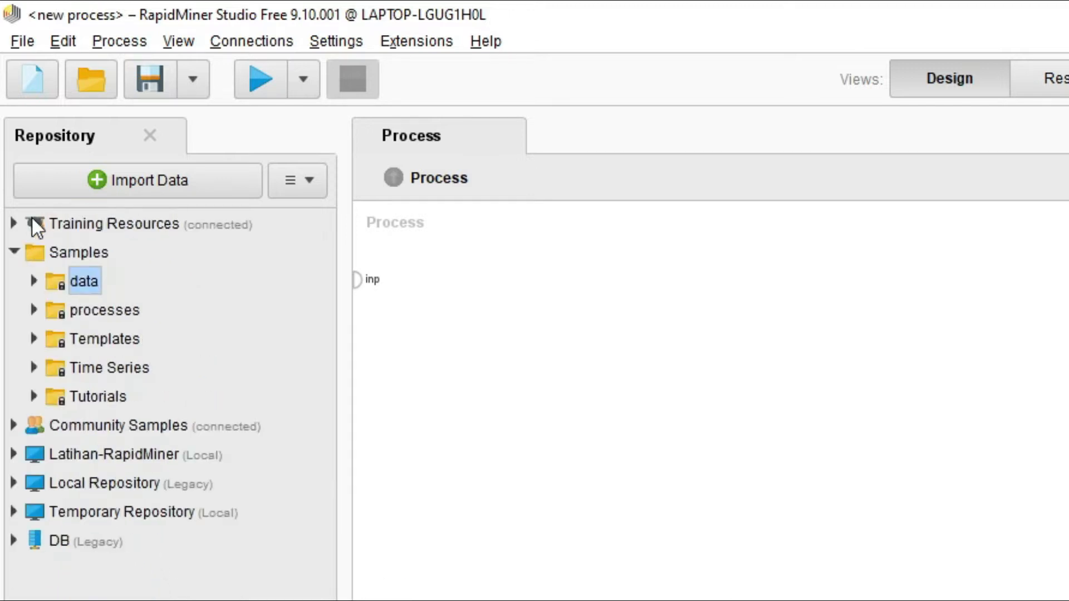
click(15, 251)
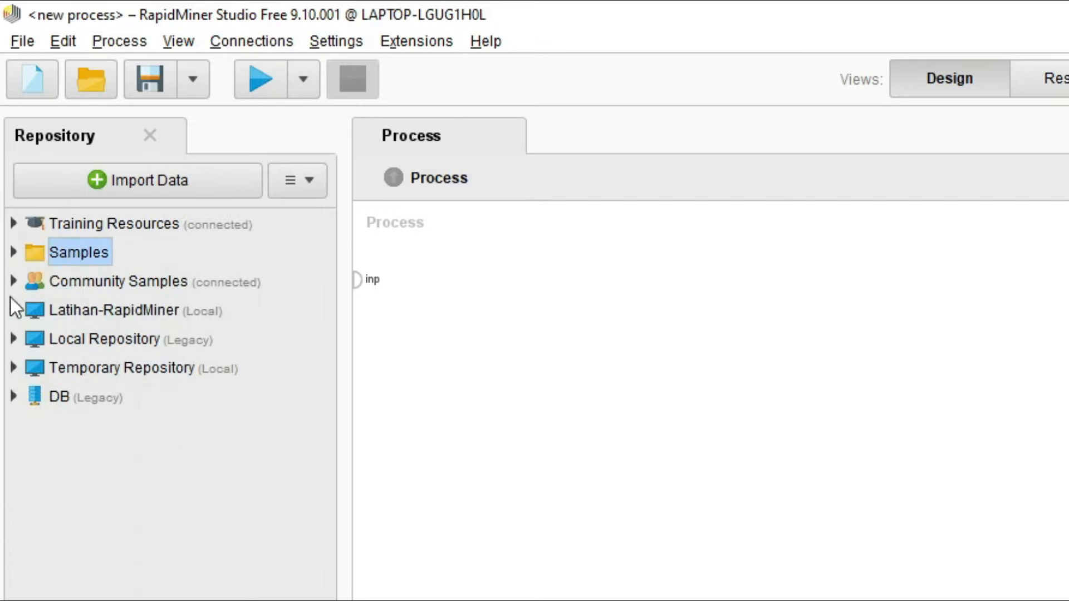
double_click(51, 342)
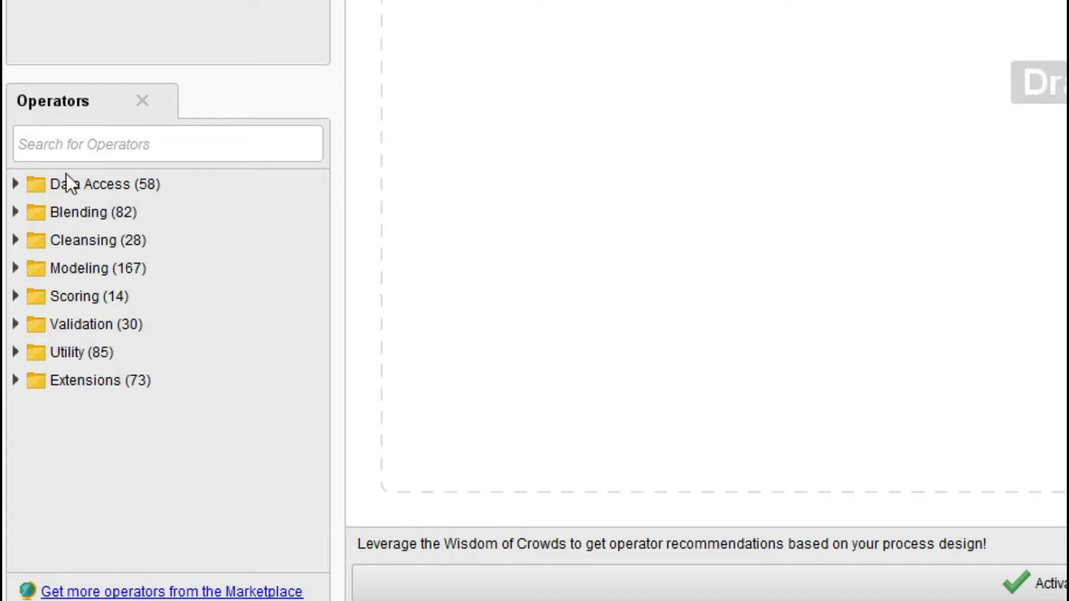
Step: Examine the operator categories, looking inside Data Access and collapsing it again
click(14, 188)
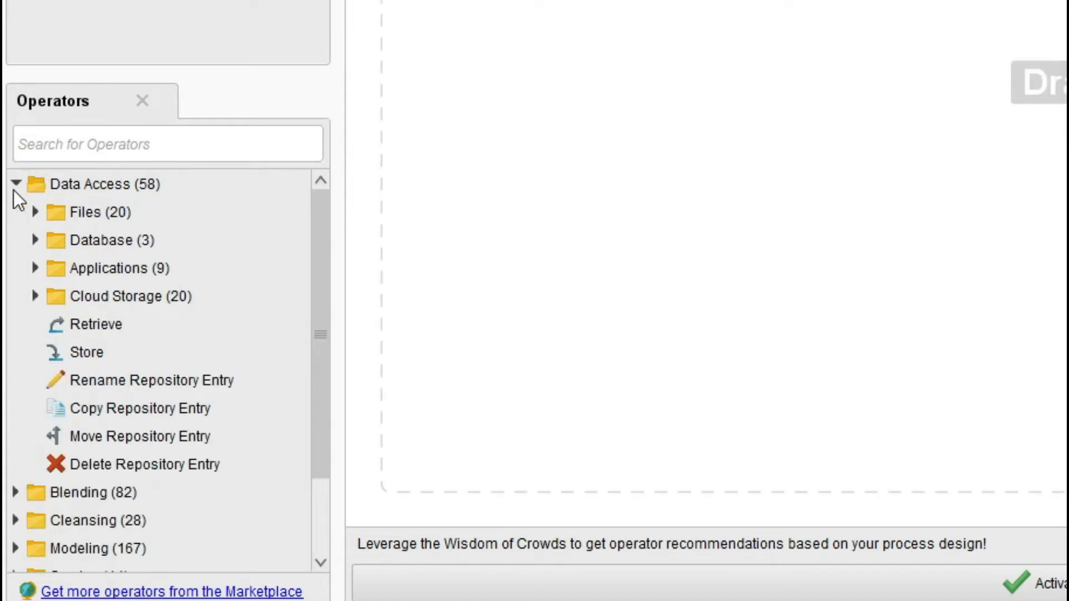
click(15, 184)
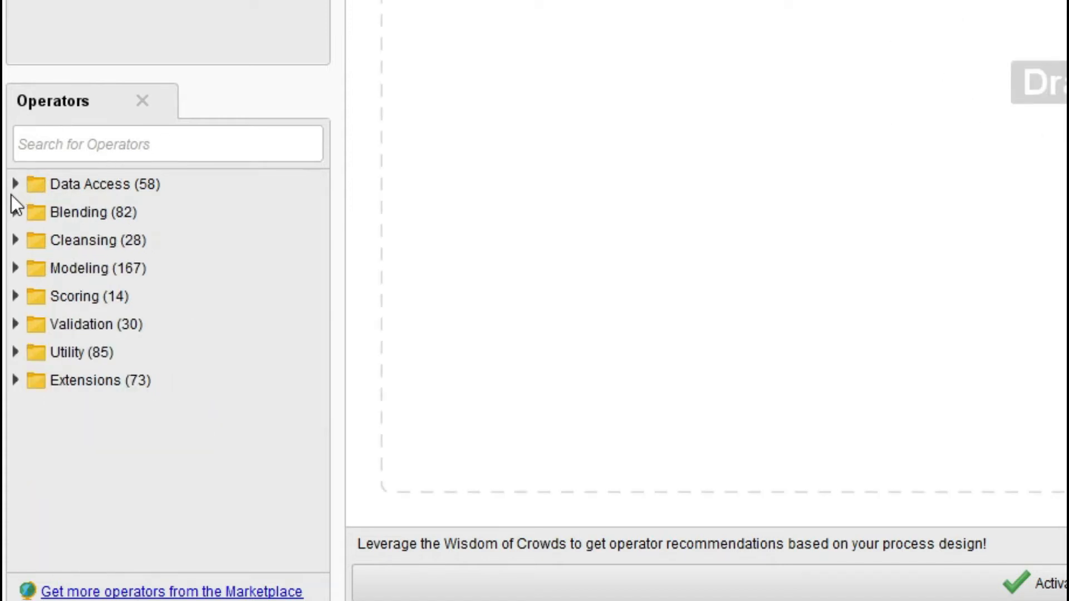
click(11, 206)
click(11, 208)
click(89, 144)
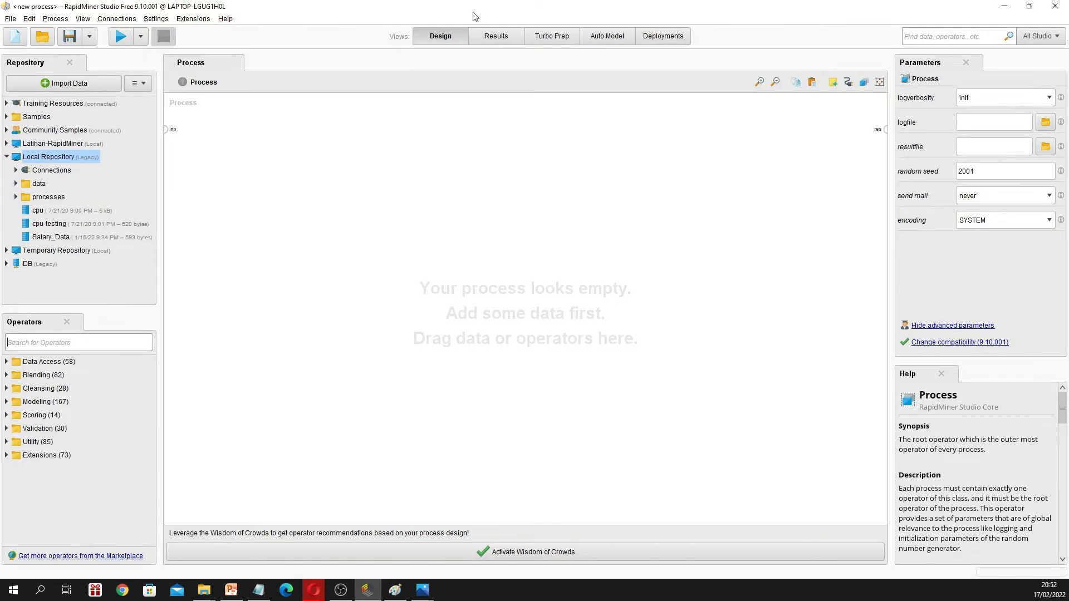
Step: Look at the Results view and return to the Design view
click(438, 37)
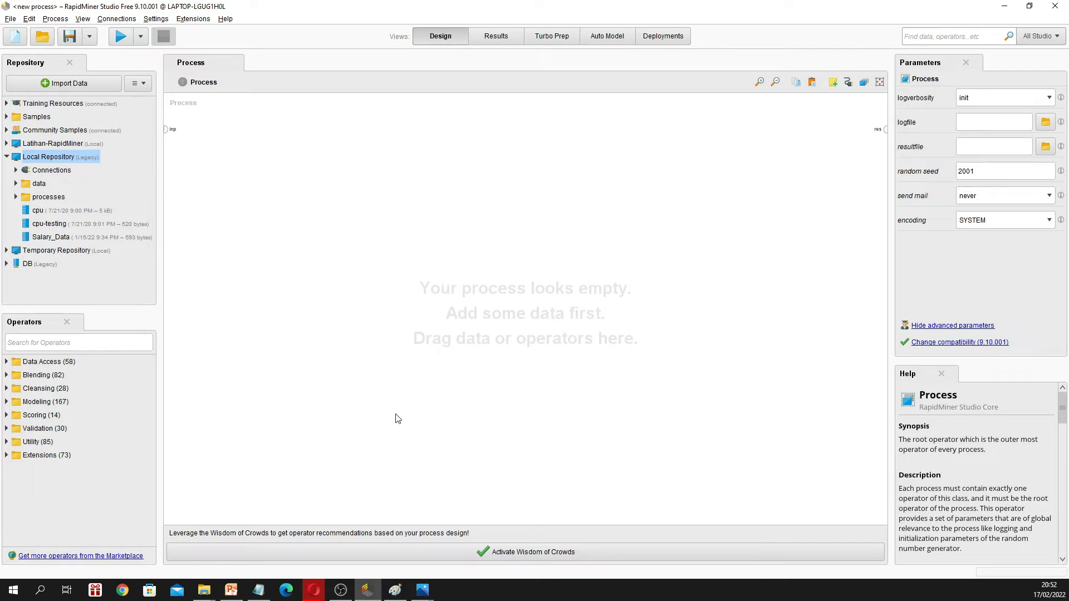
click(491, 40)
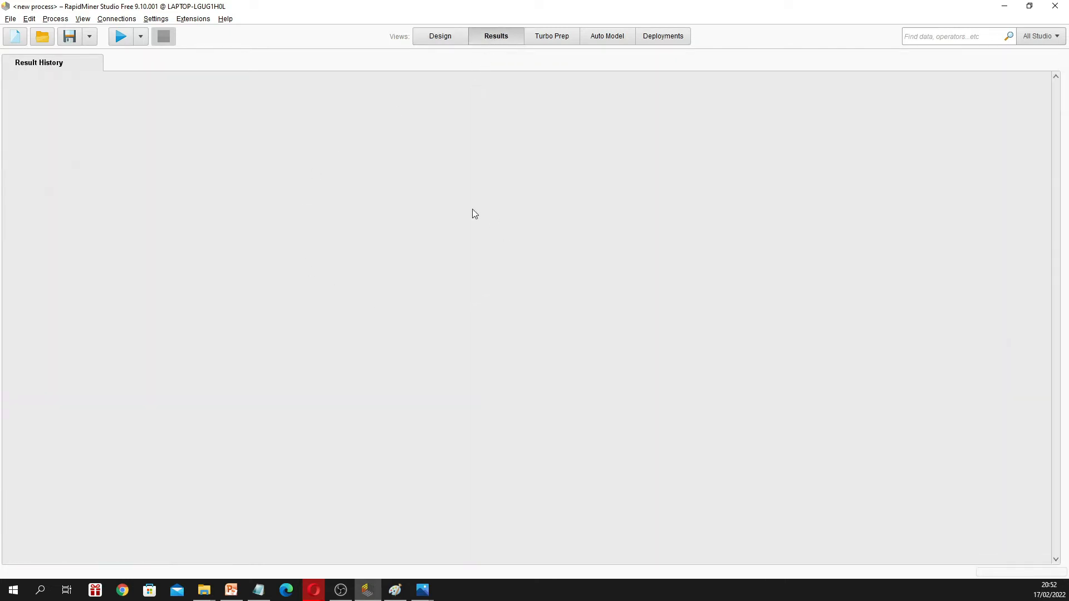
click(439, 37)
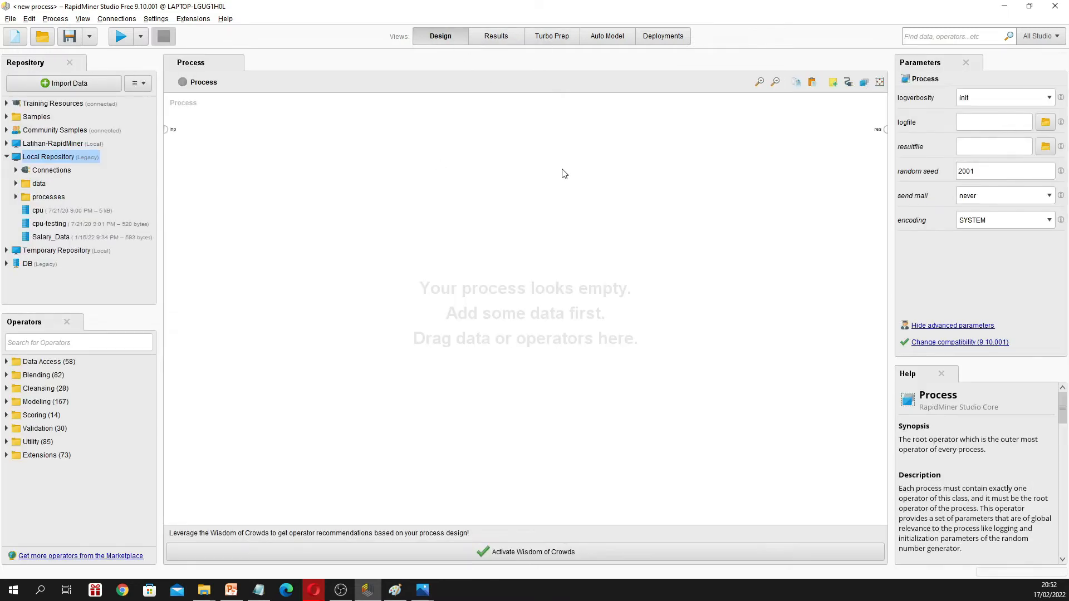
Step: Collapse the Local Repository, search the operators for "retri", and place the Retrieve operator in the upper part of the process canvas
click(6, 157)
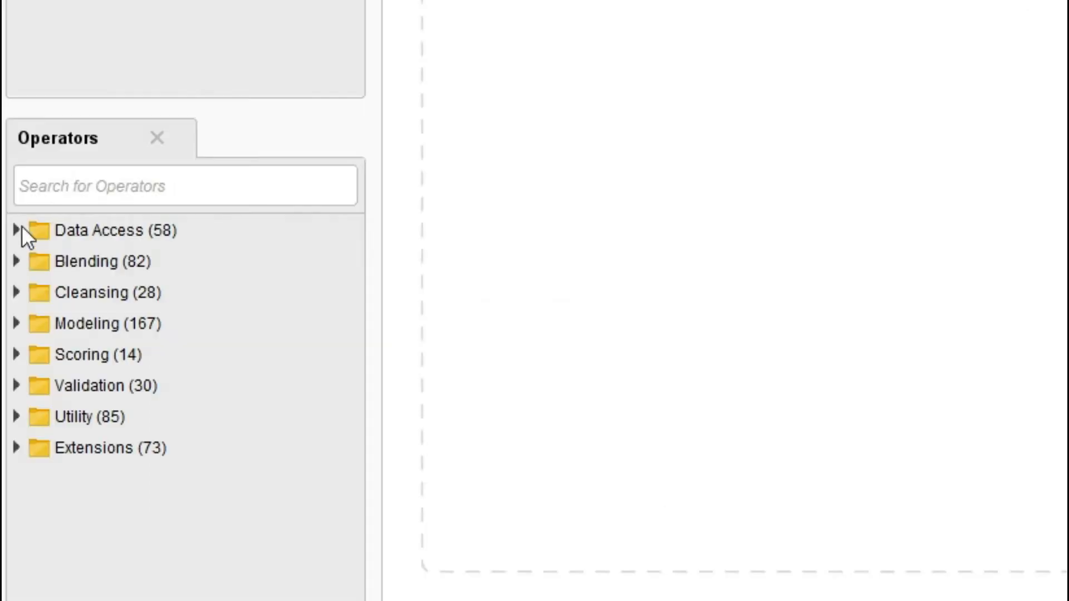
click(29, 335)
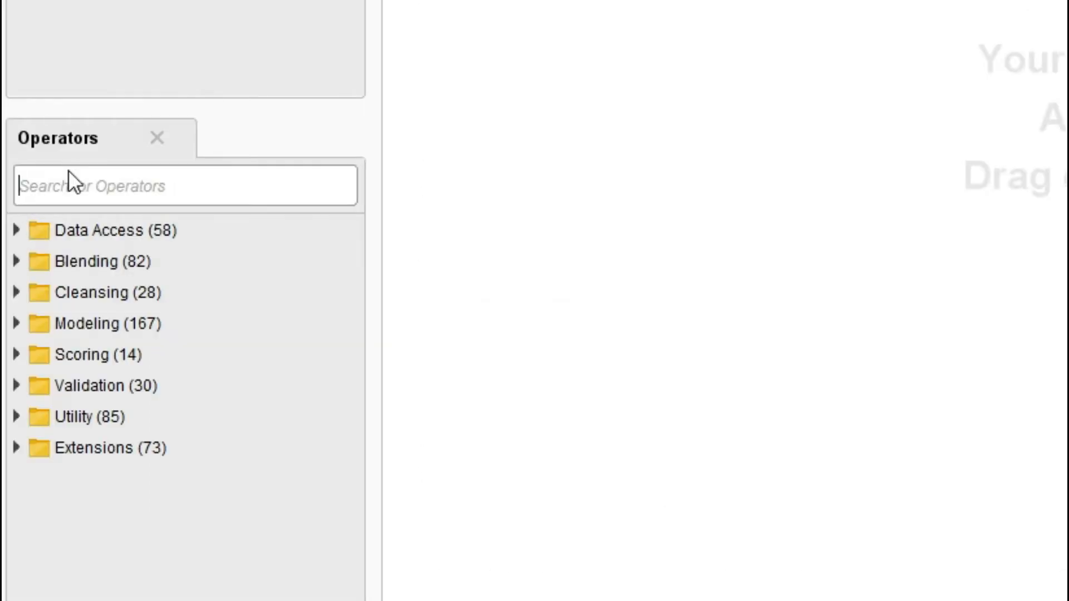
text(retri)
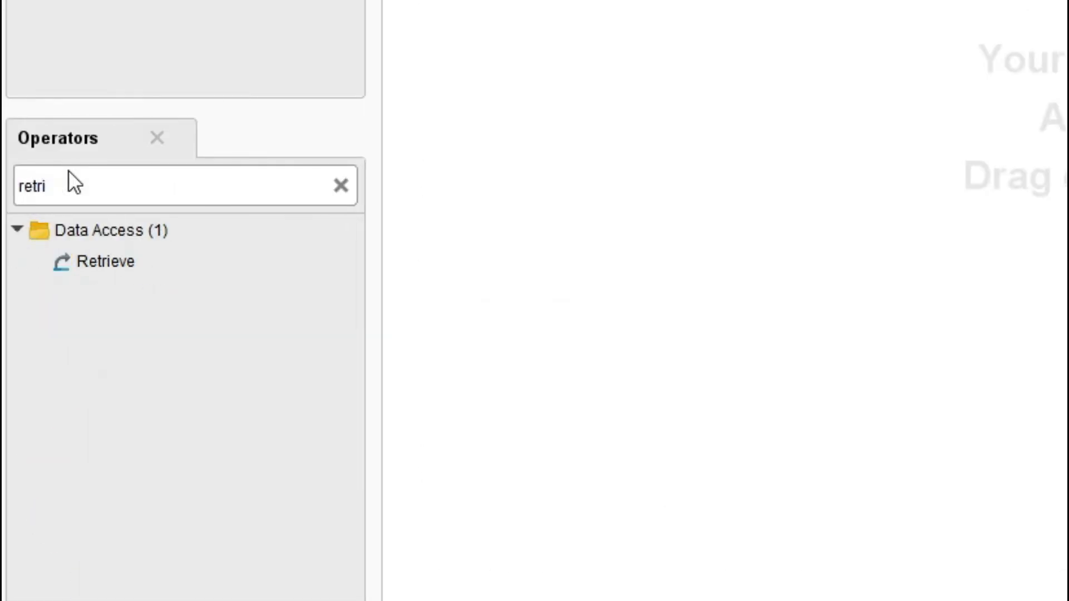
drag(97, 262, 537, 41)
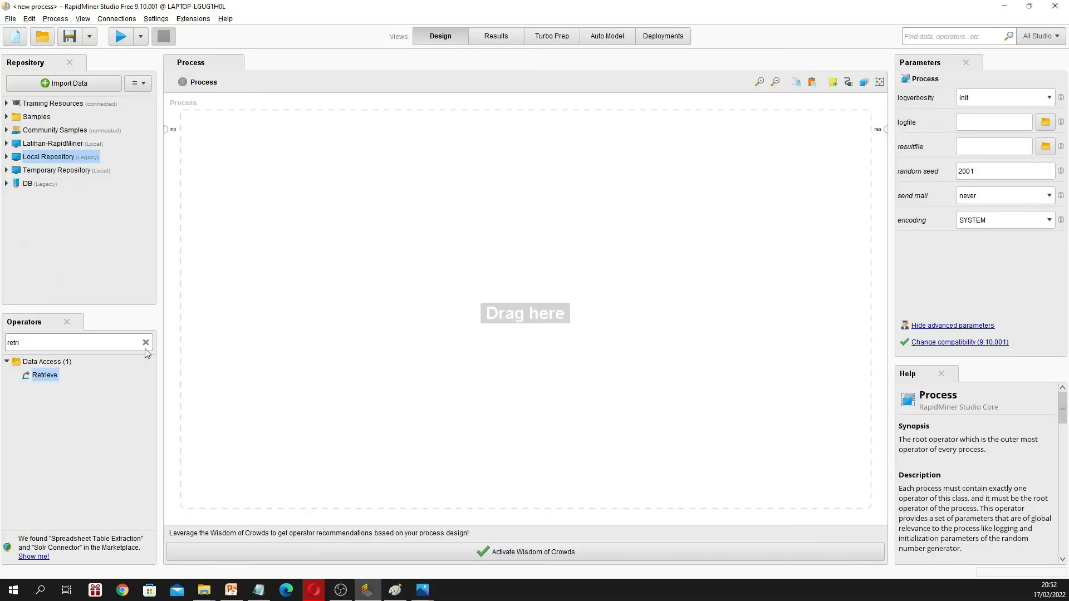
drag(243, 266, 247, 265)
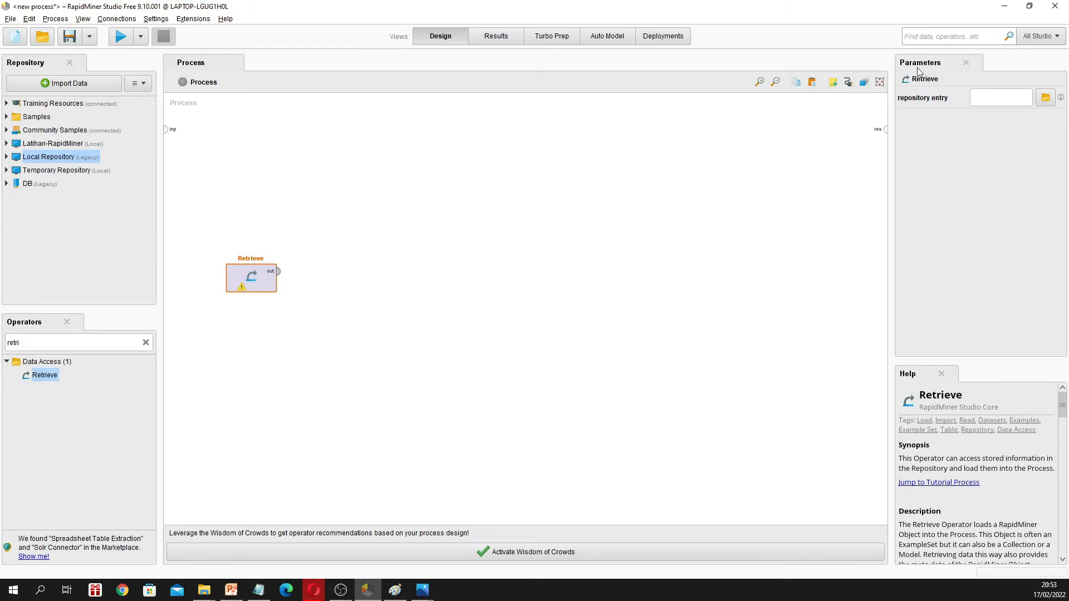
drag(255, 267, 329, 181)
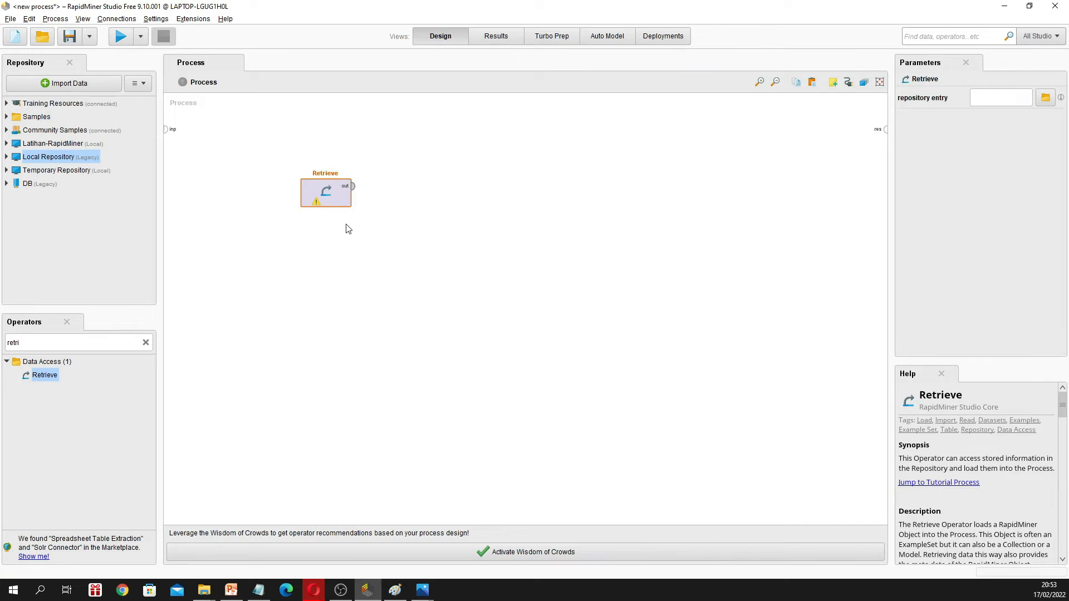
Step: Set the Retrieve operator's repository entry to the Golf dataset in the Samples data folder
click(1046, 99)
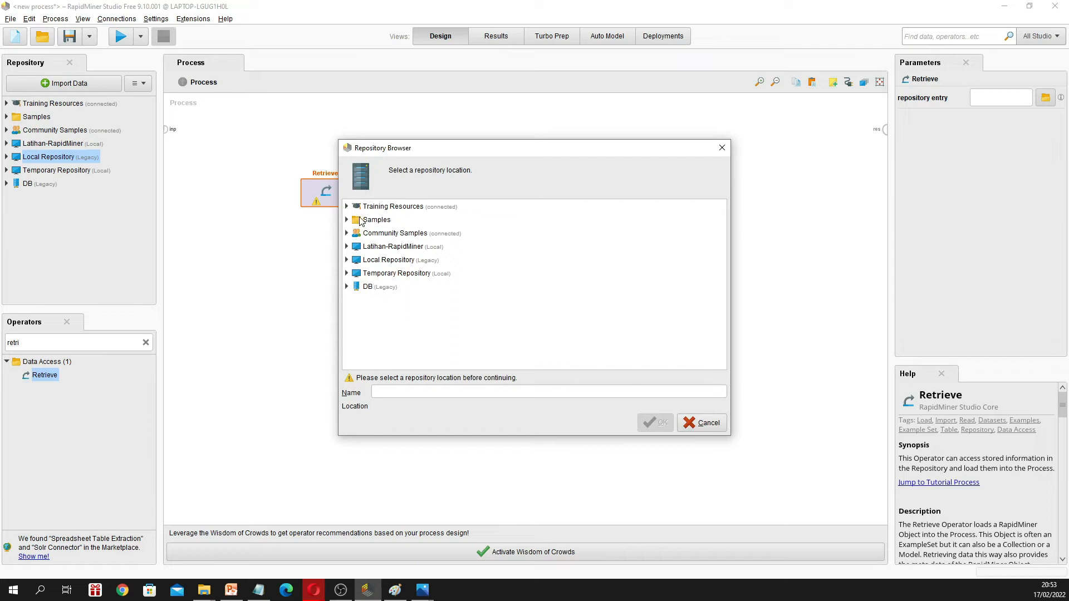
click(347, 221)
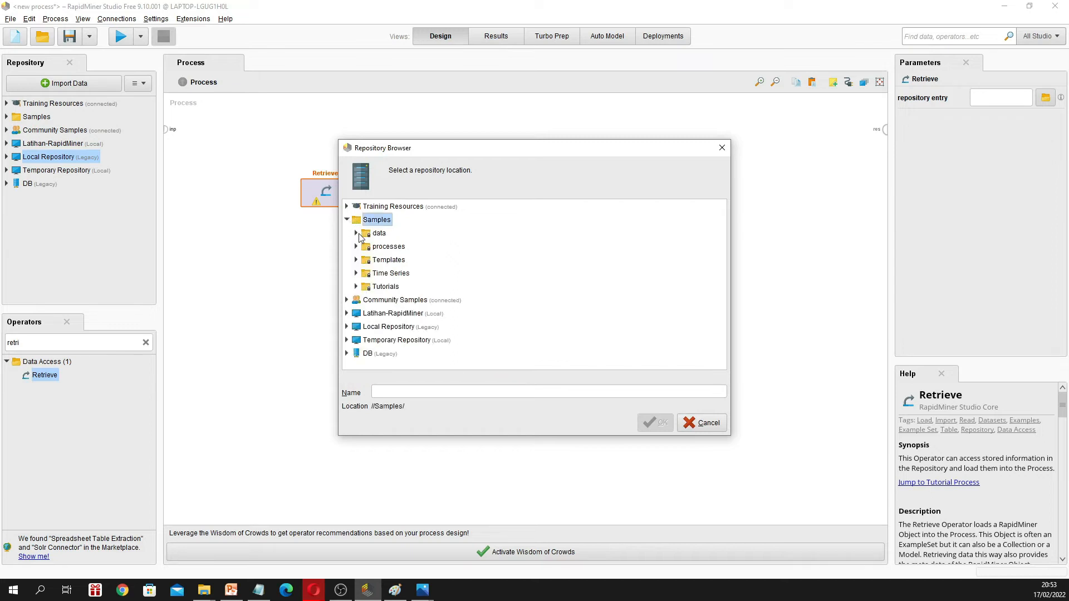
click(357, 234)
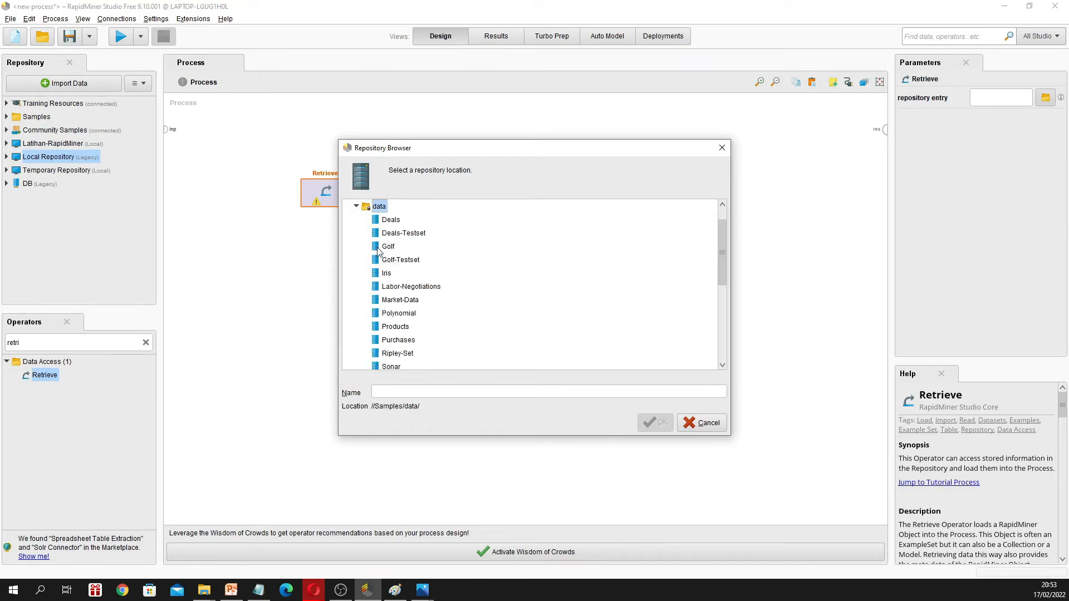
click(384, 248)
click(655, 423)
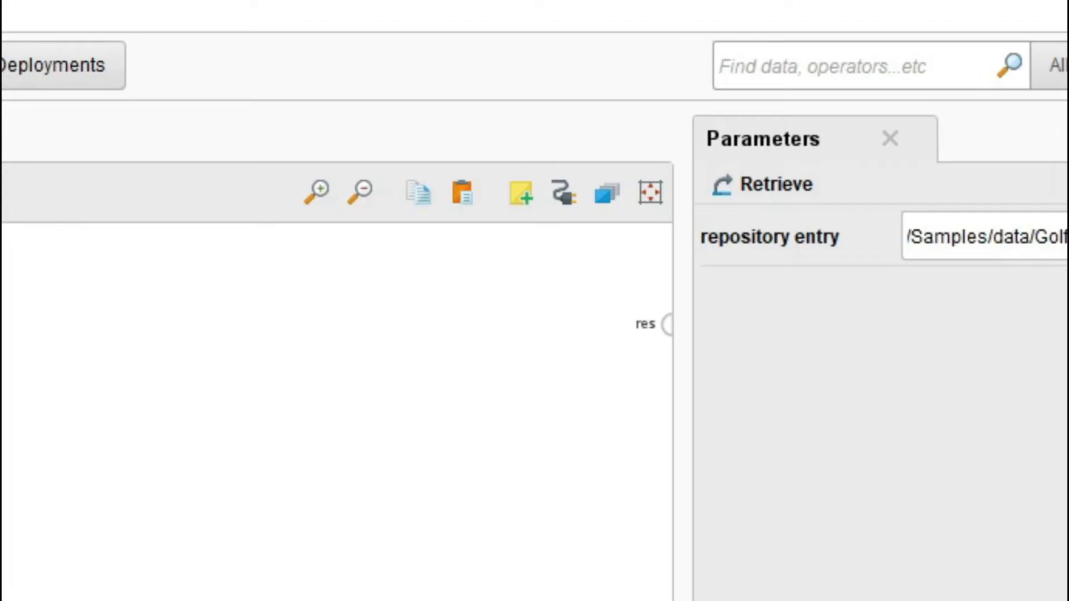
Step: Auto-wire the Retrieve output to the process result port and run the process
click(552, 199)
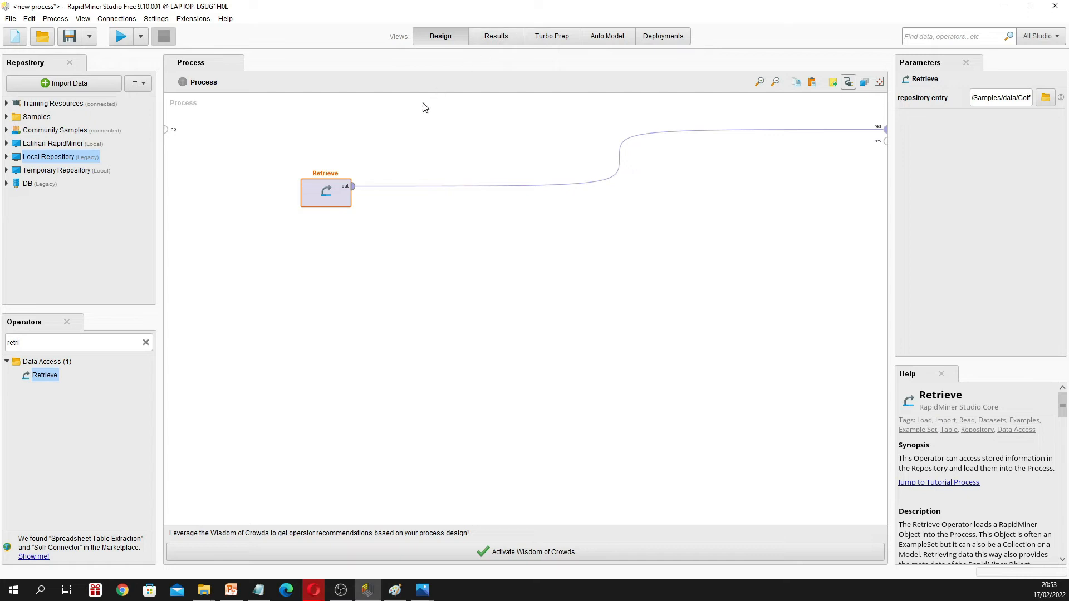
click(128, 41)
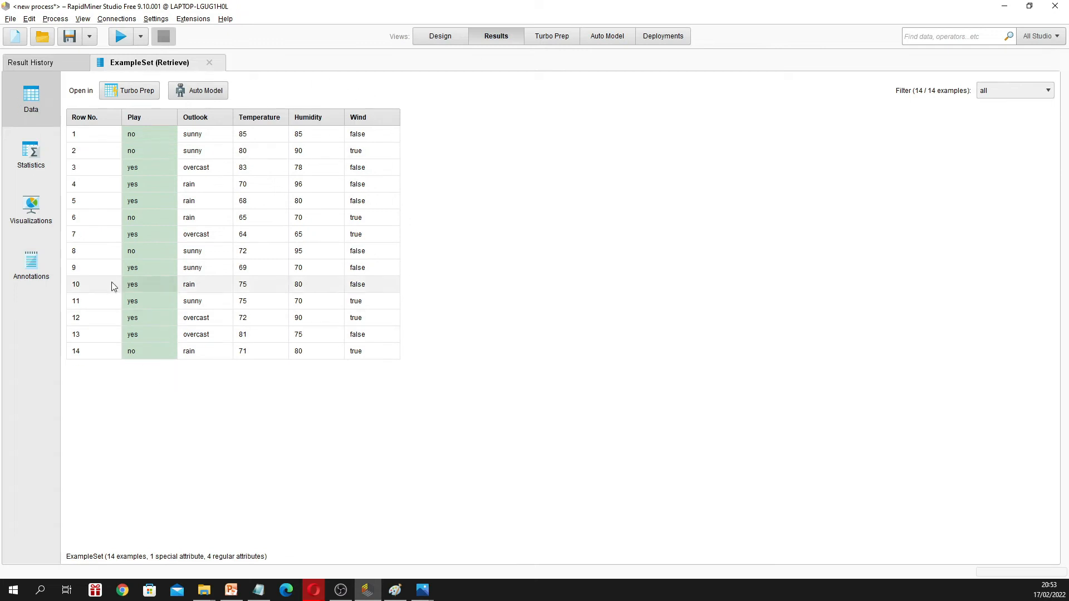
Step: Examine the attribute statistics and the visualization of the retrieved example set
click(36, 165)
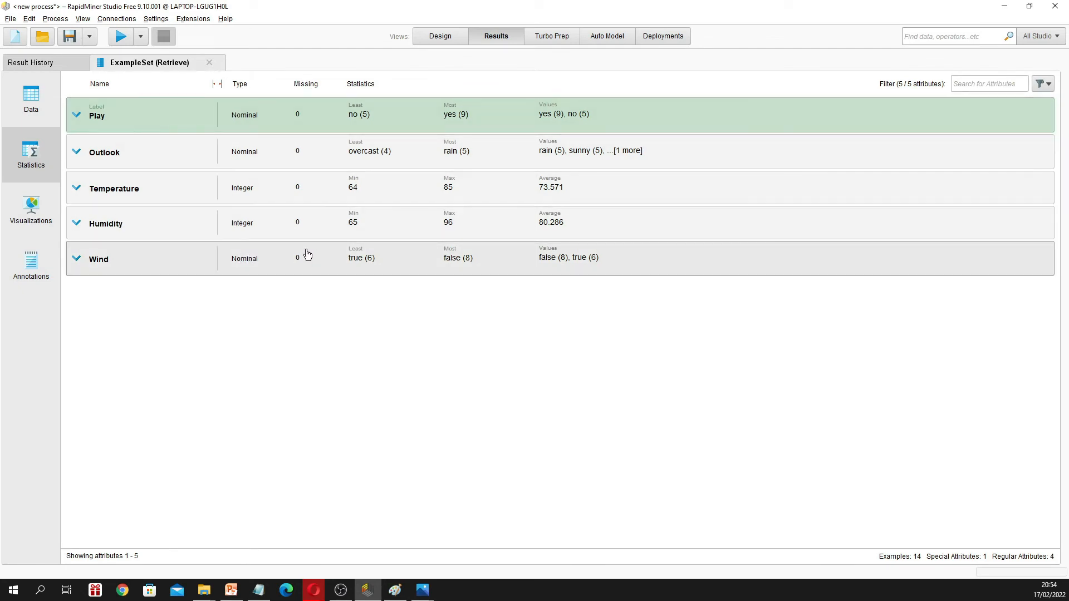
click(34, 209)
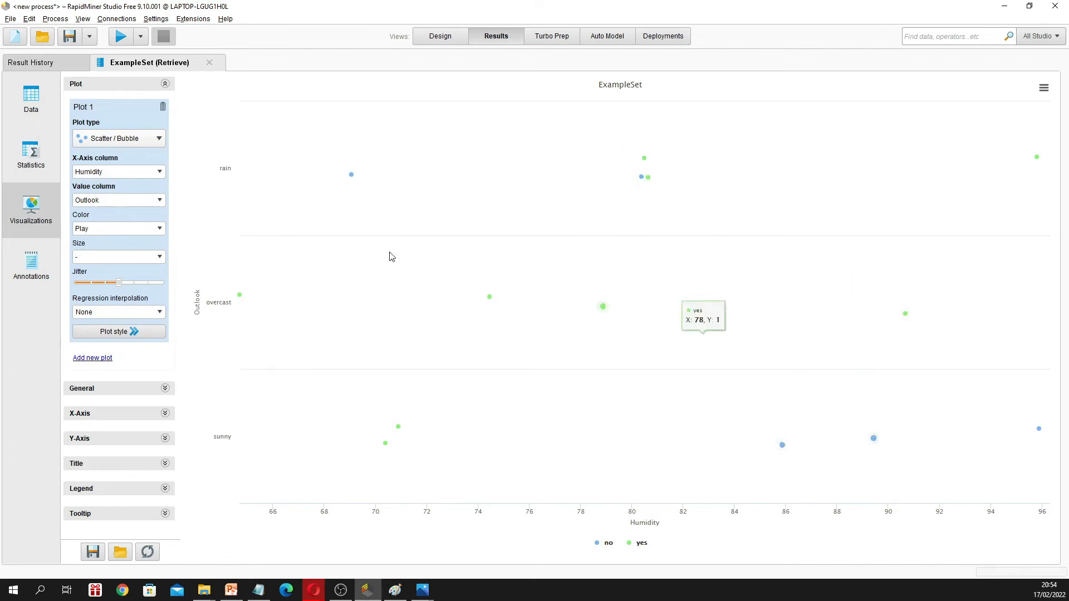
Step: Review the example set's data table, return to the process design, and collapse the data folder and Samples repository
click(36, 113)
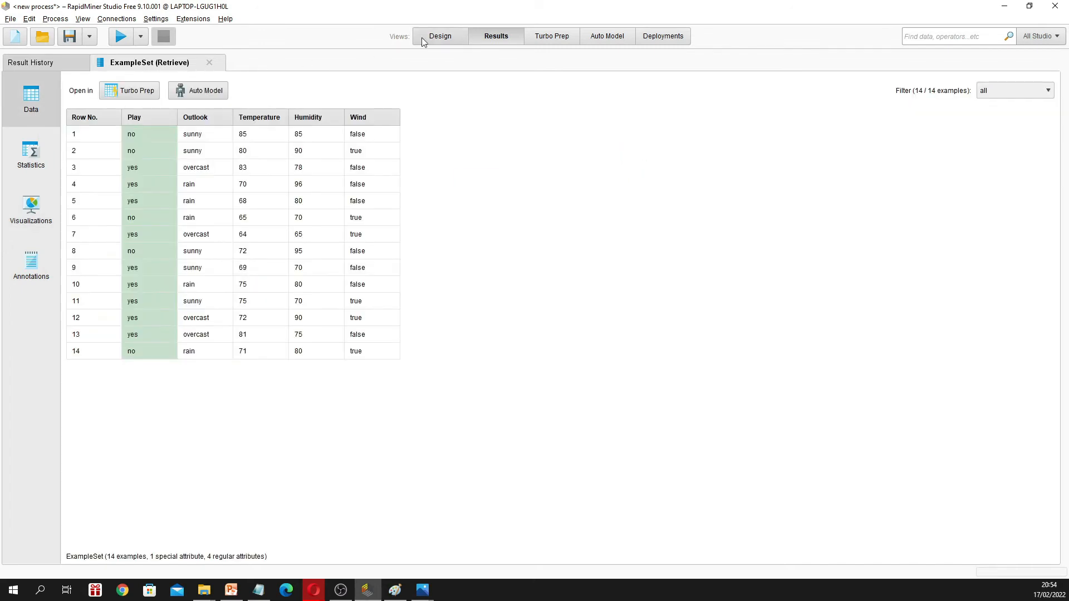
click(439, 39)
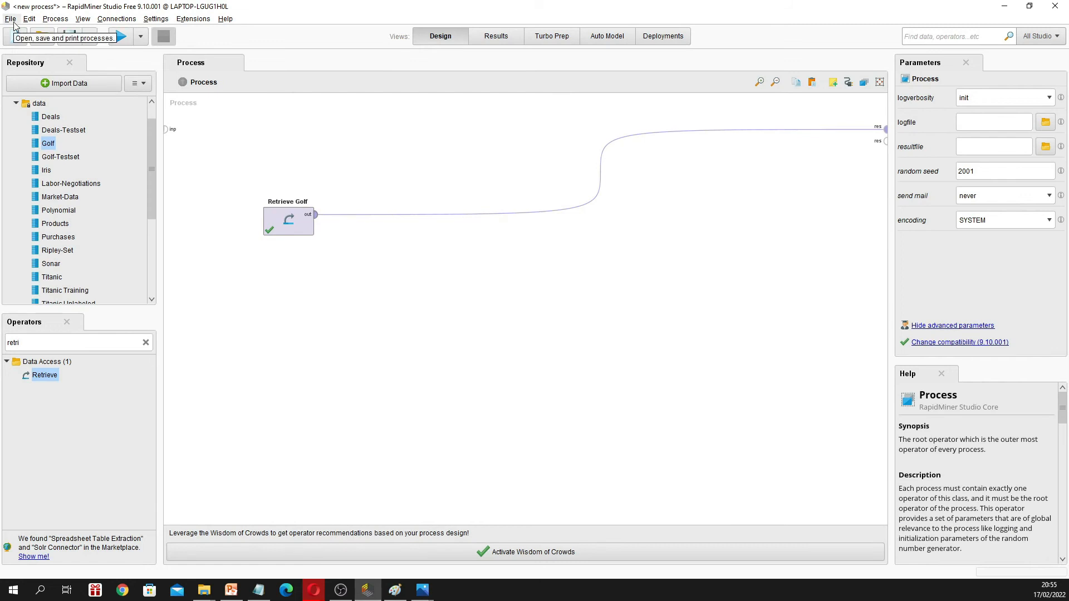
click(14, 24)
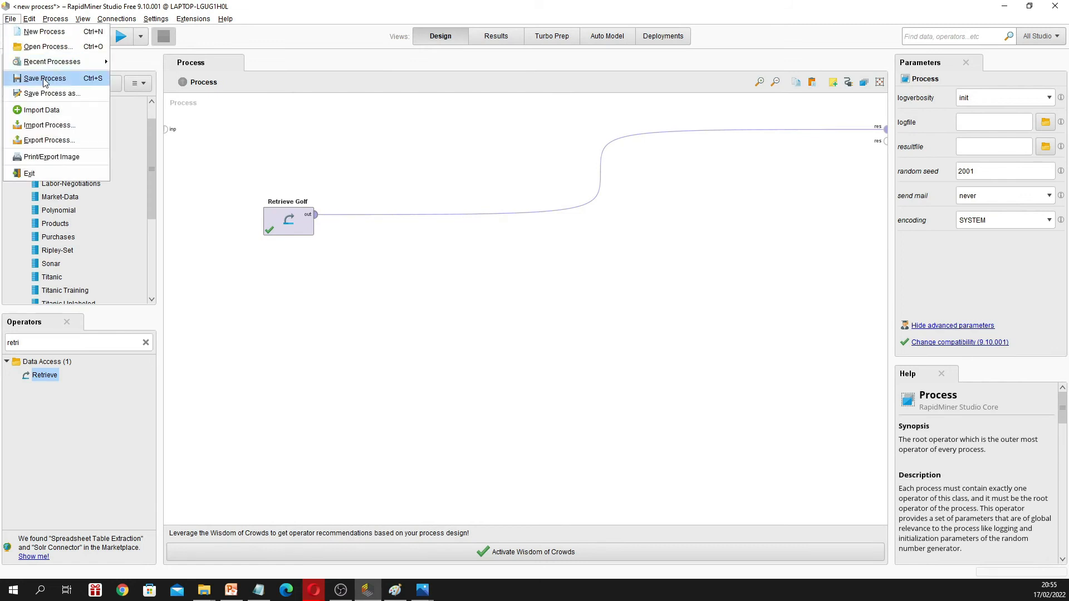
click(290, 7)
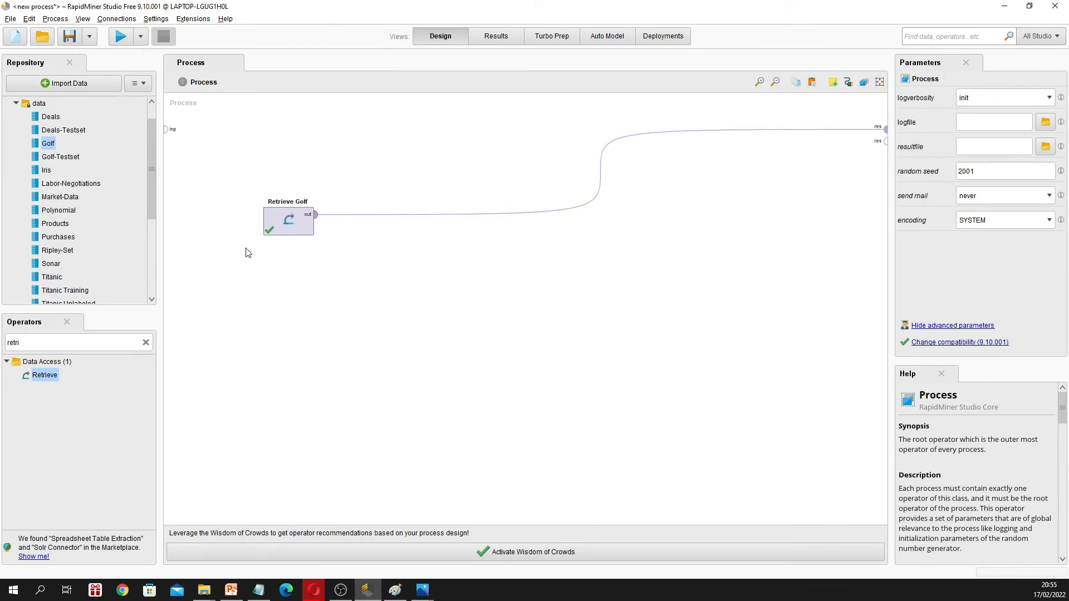
click(16, 104)
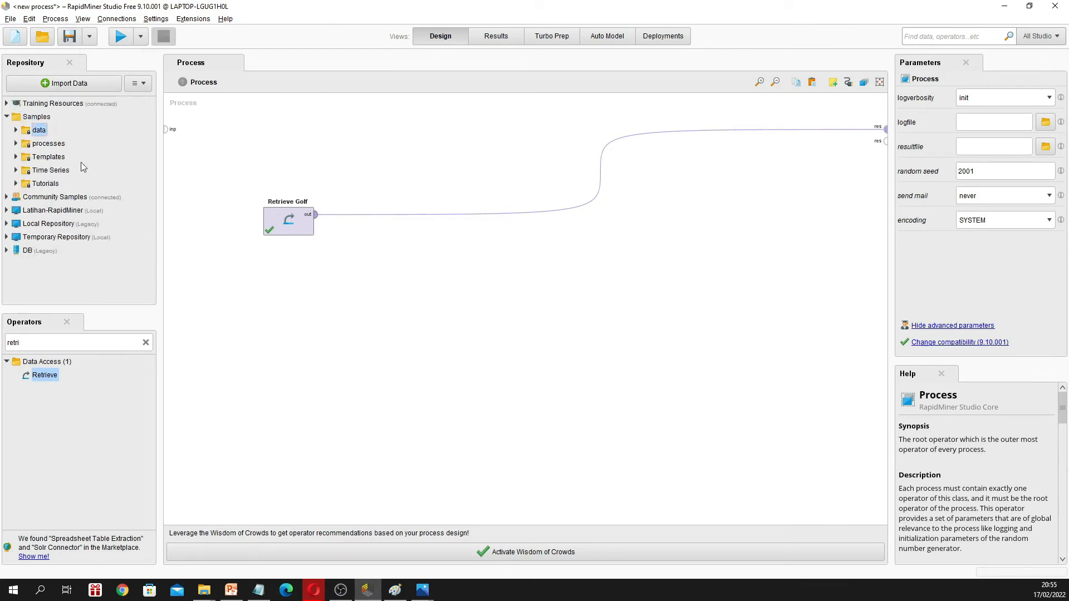
click(7, 117)
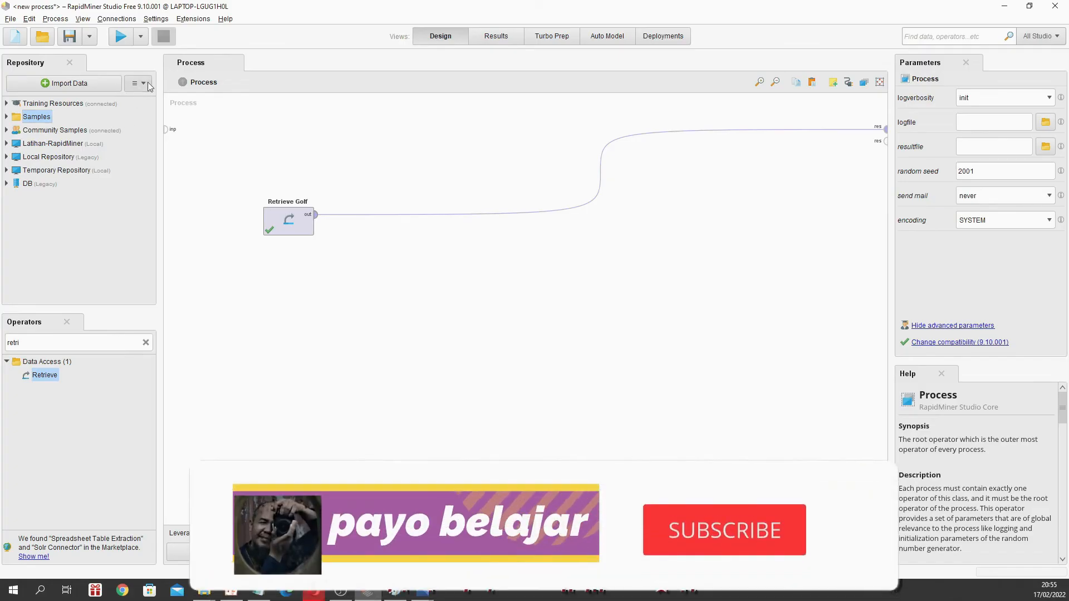
Step: Create a new local repository with the alias "Data Mining Repository" in the default location
click(149, 84)
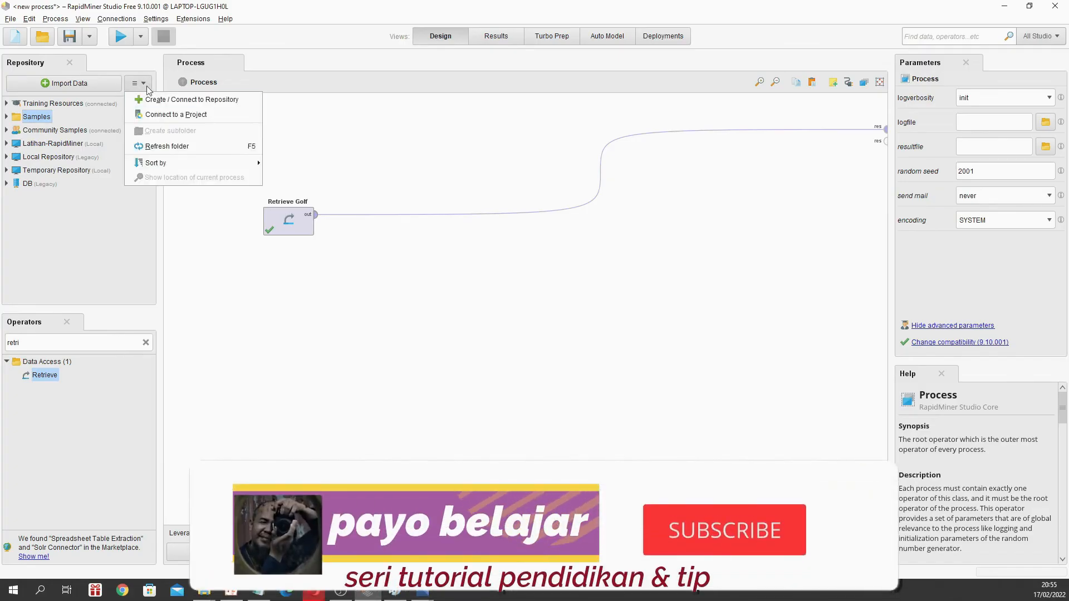
click(173, 104)
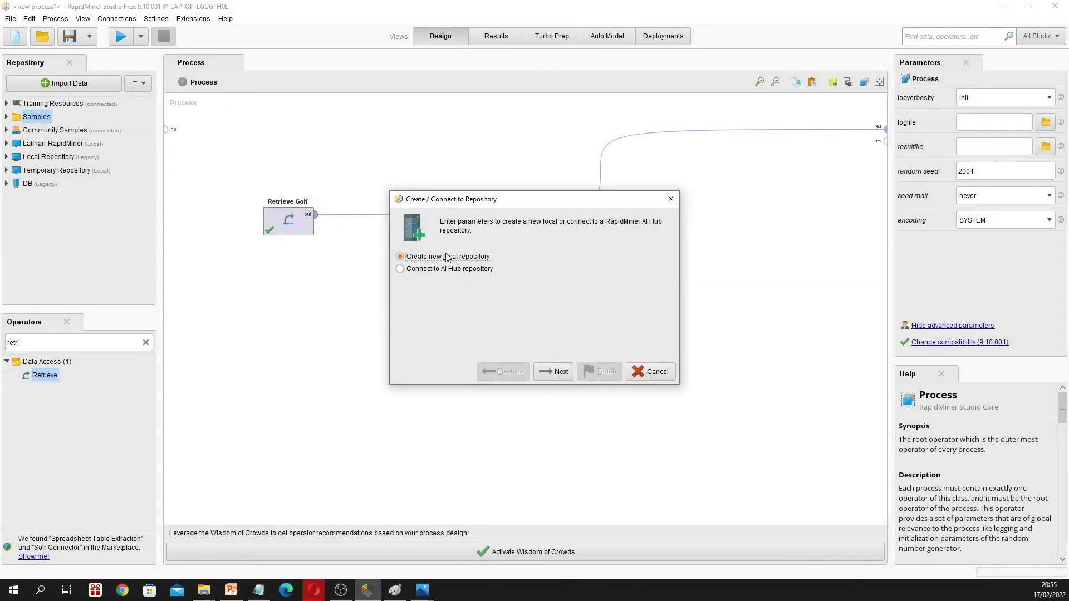
click(554, 371)
drag(523, 258, 443, 257)
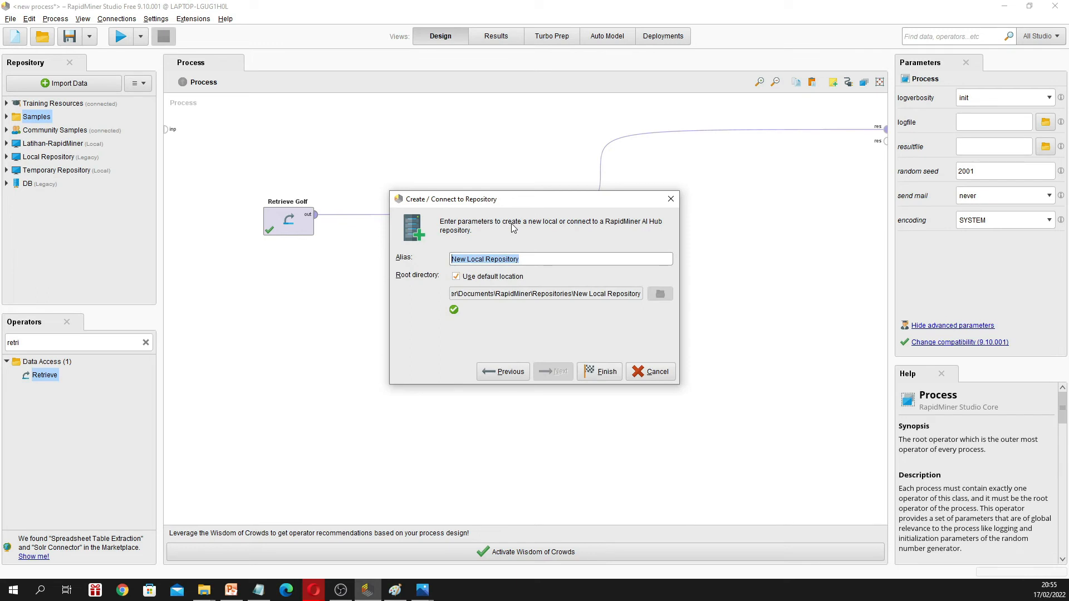
text(Data)
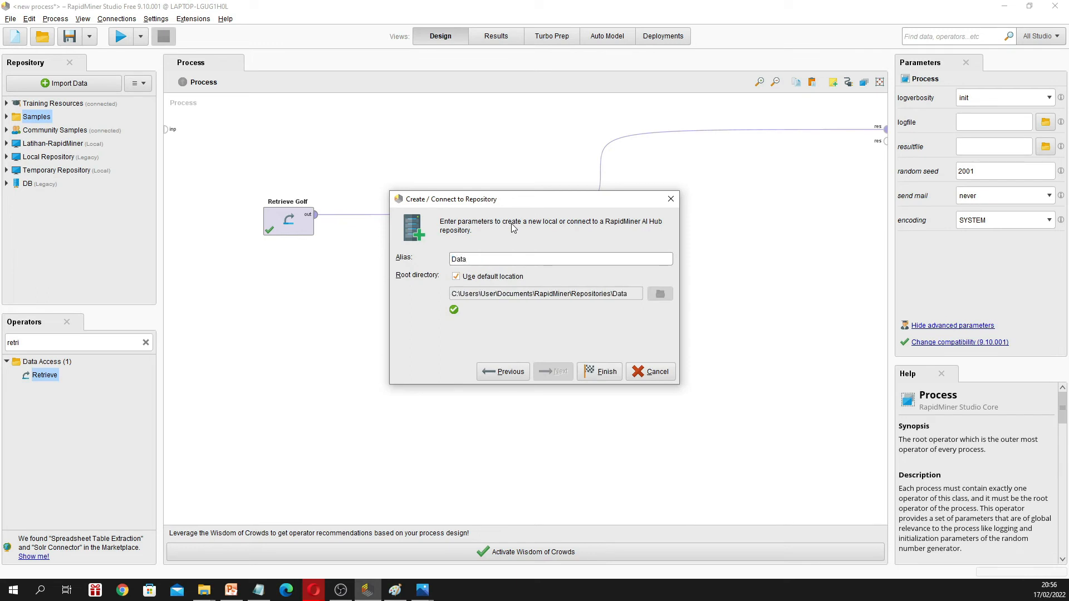
text( Mining)
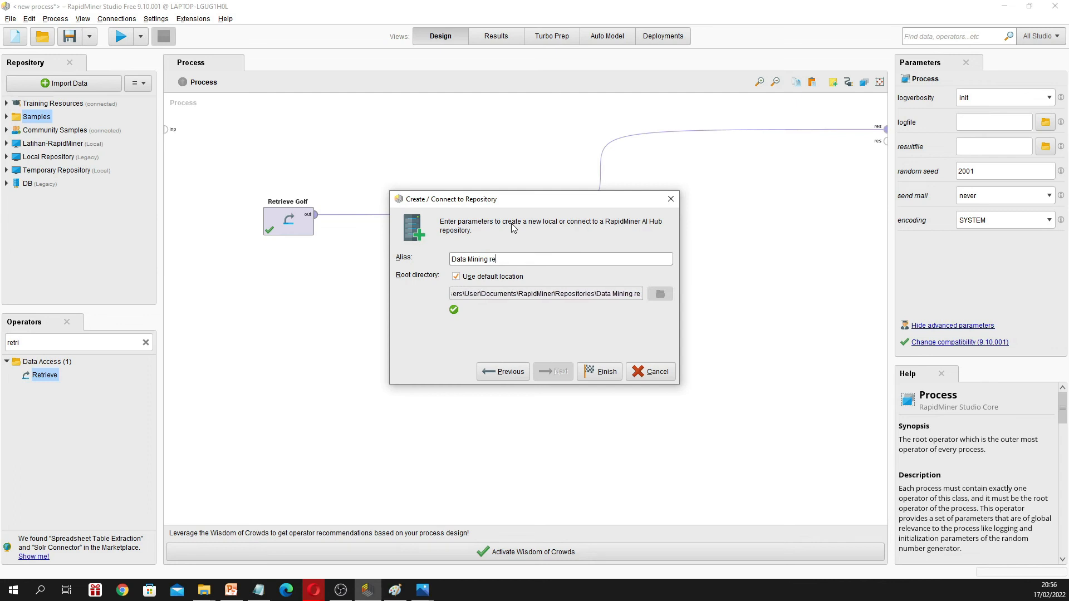
text( Repos)
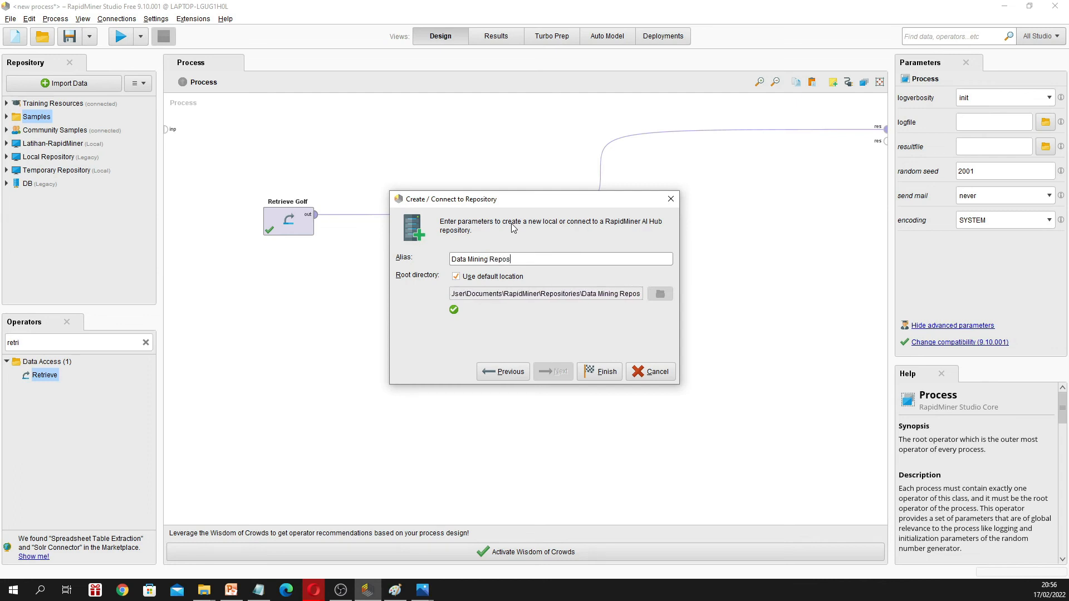
text(itory)
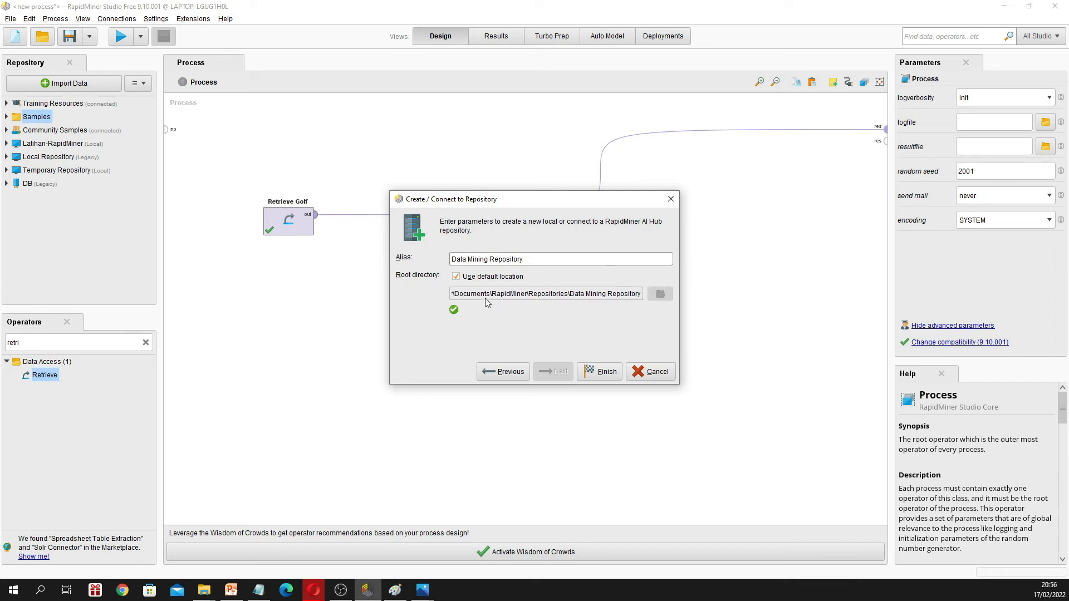
click(611, 374)
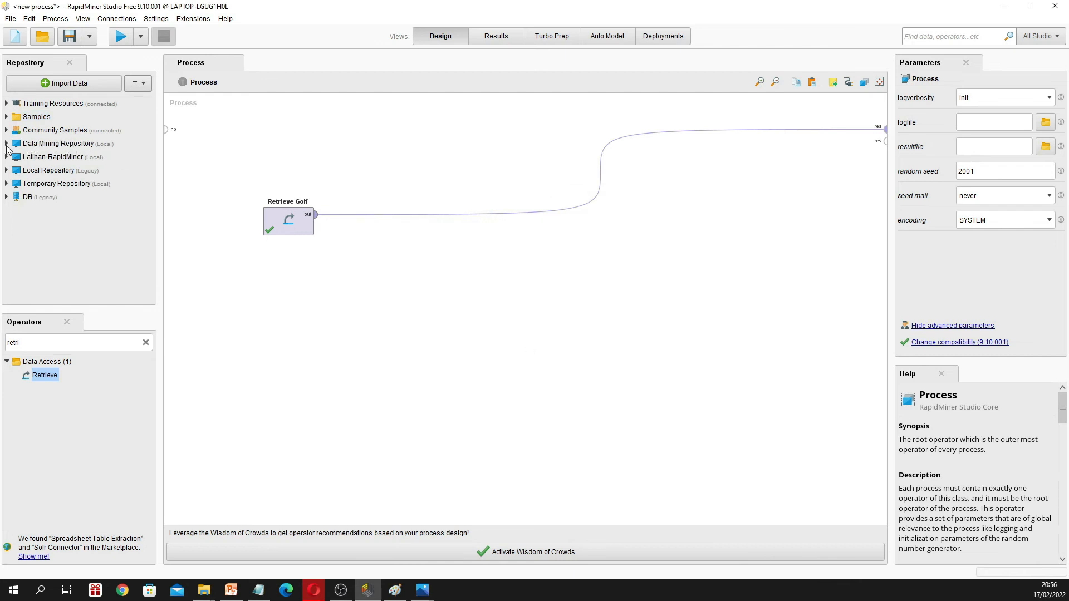
Step: Expand the Data Mining Repository and create a subfolder named "Dataset" in it
click(7, 144)
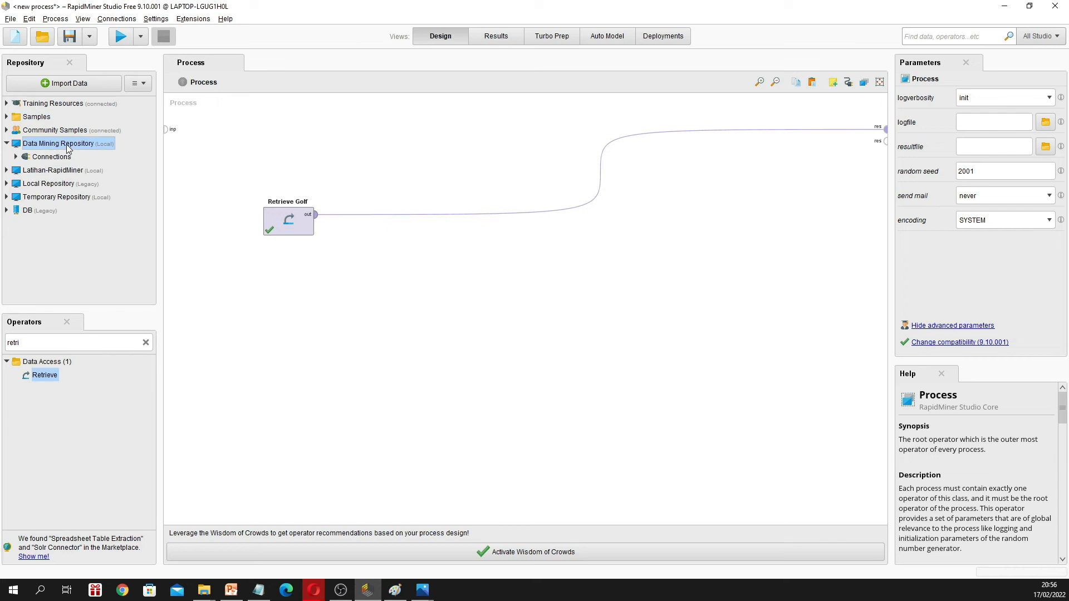
right_click(68, 148)
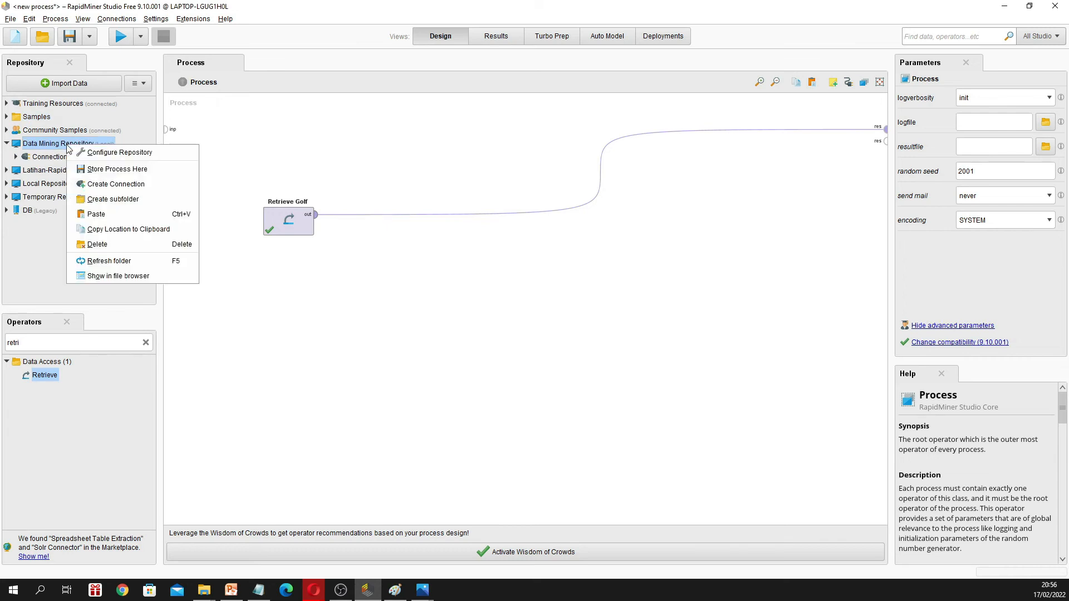
click(116, 202)
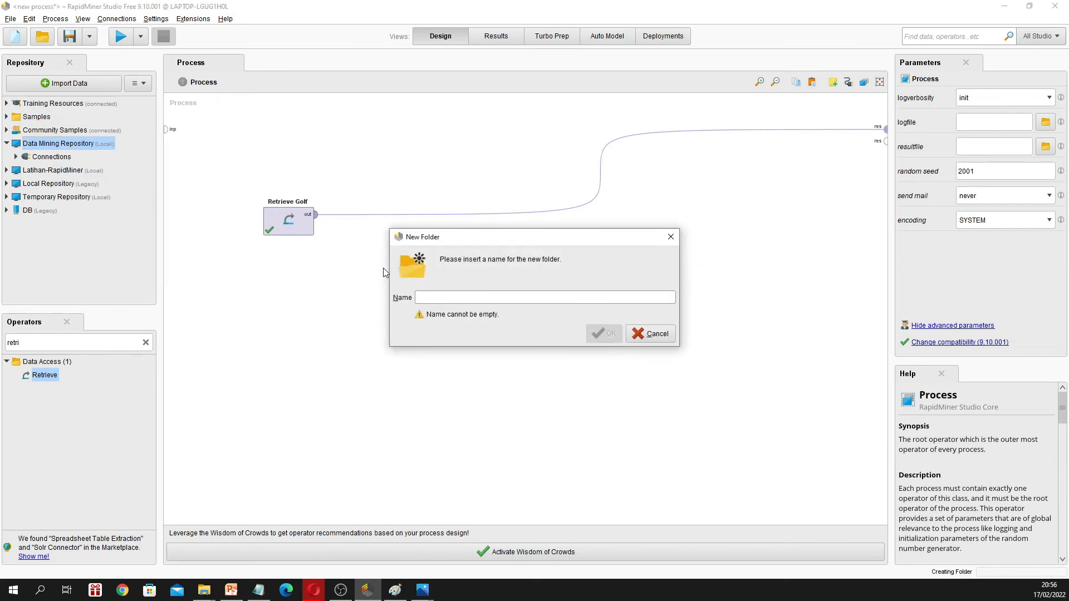
text(Dataset)
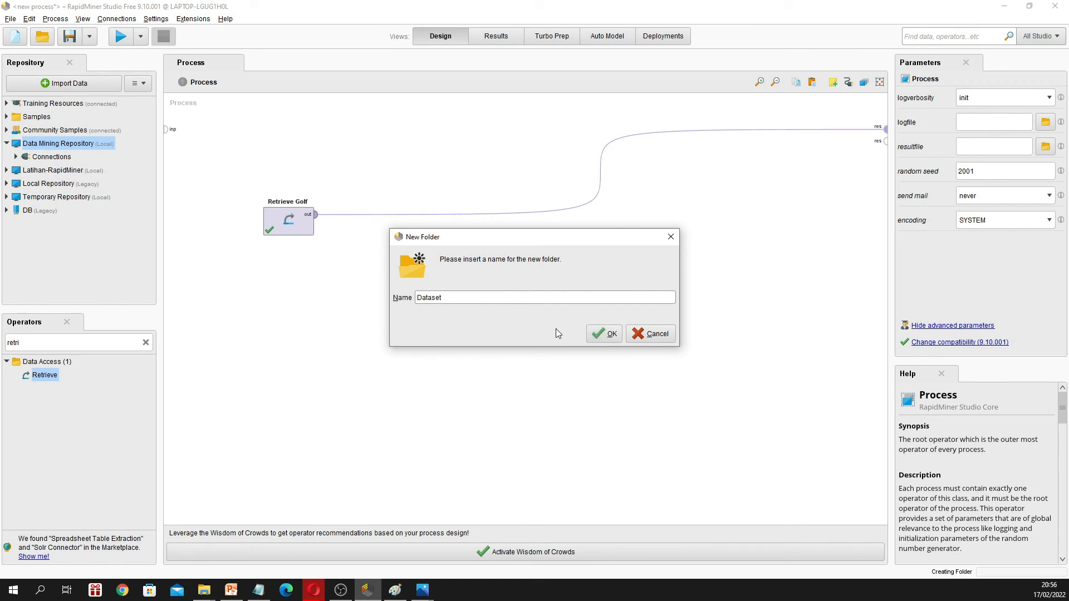
click(610, 337)
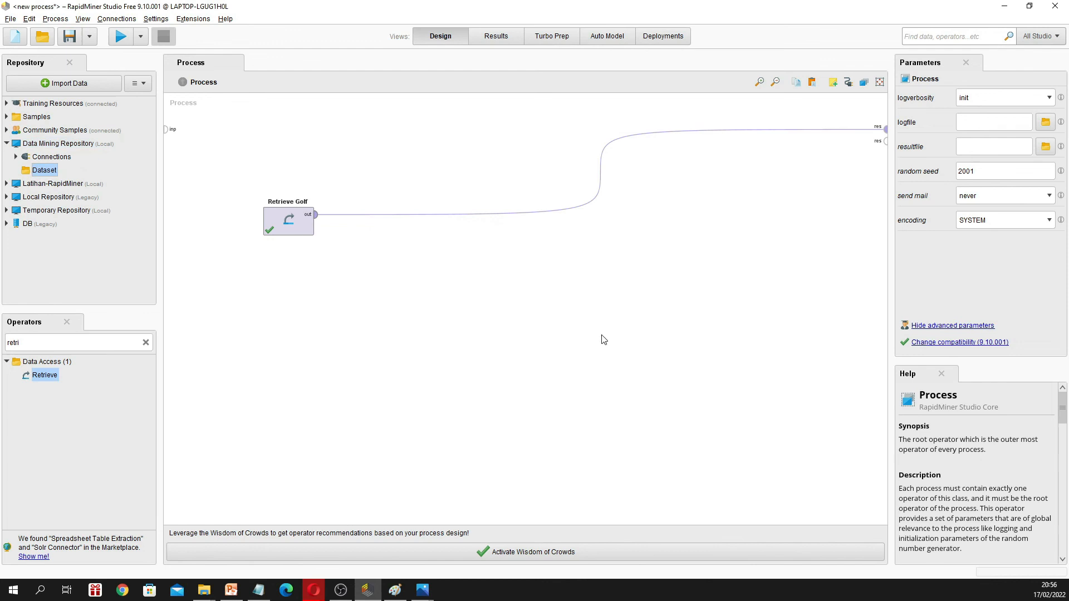
Step: Create a second subfolder named "Process" in the Data Mining Repository
right_click(68, 149)
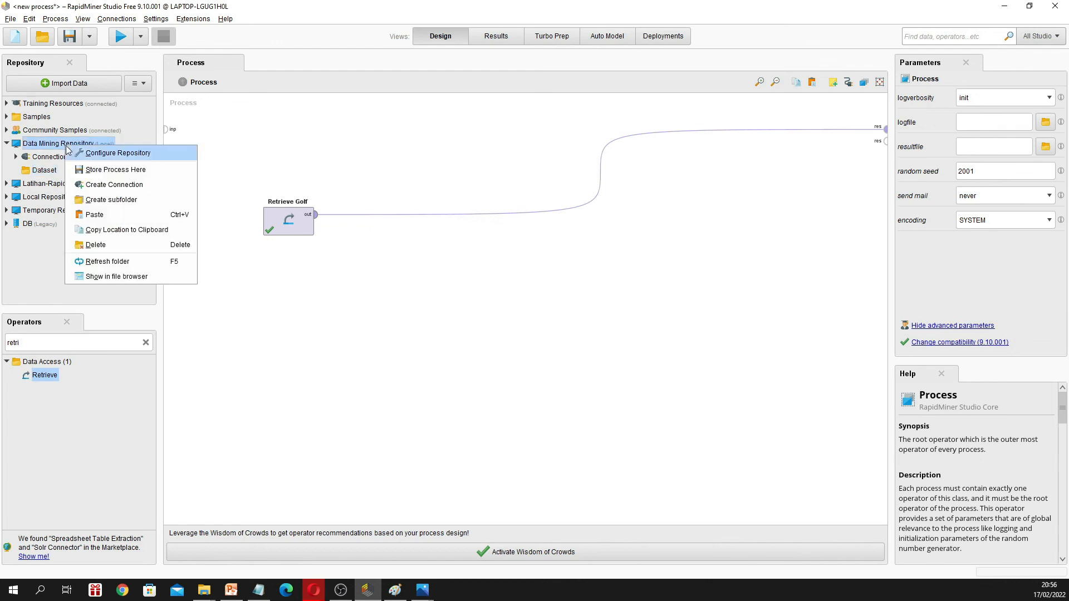
click(99, 200)
text(P)
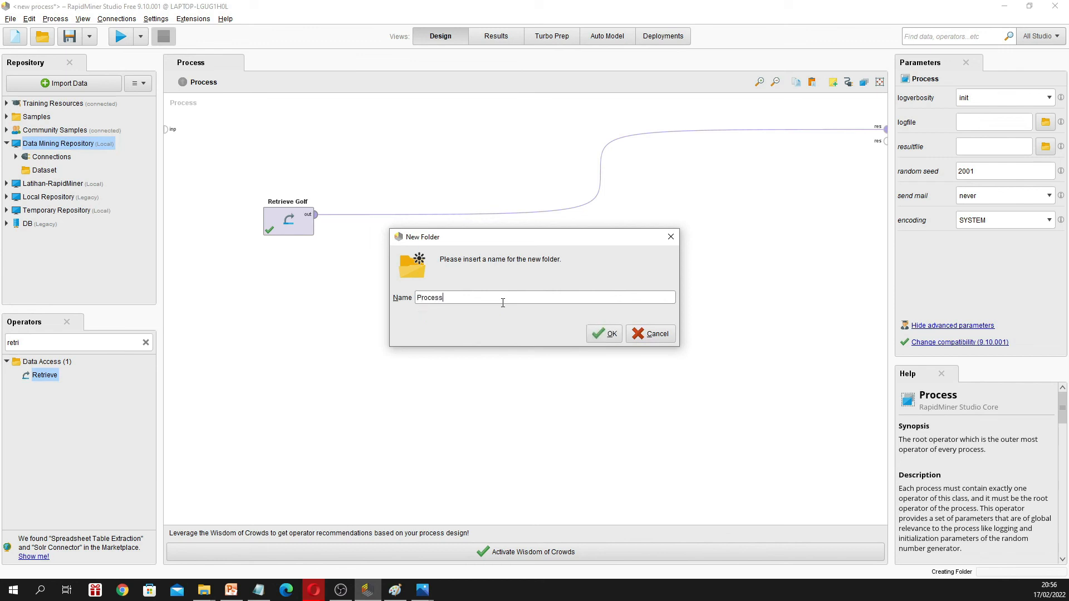
text(rocess)
click(604, 334)
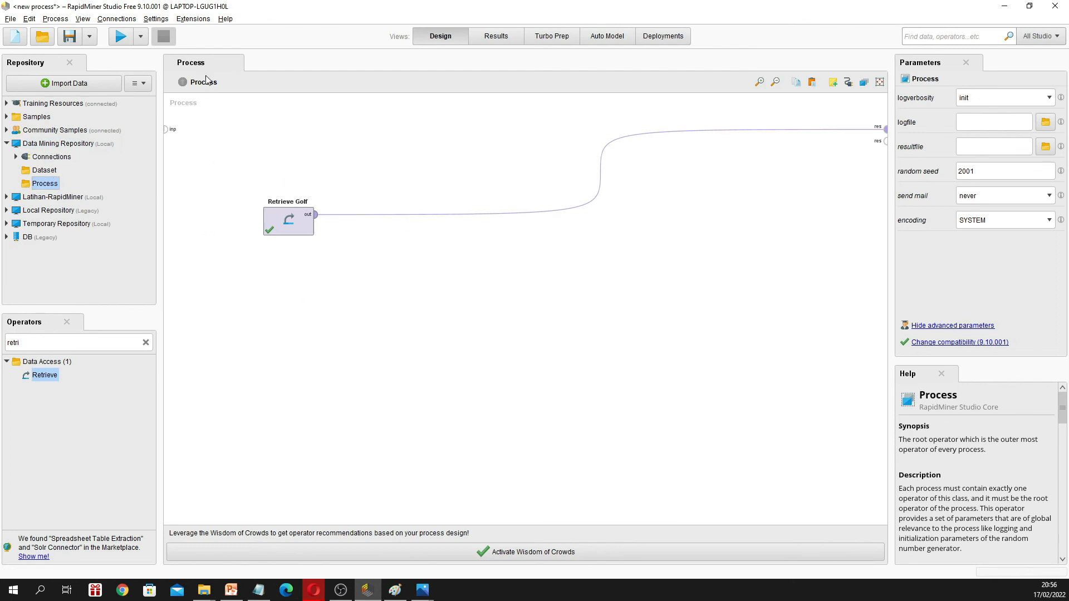
Step: Store the current process in the repository's Process folder under the name "Pengenalan-1"
right_click(50, 186)
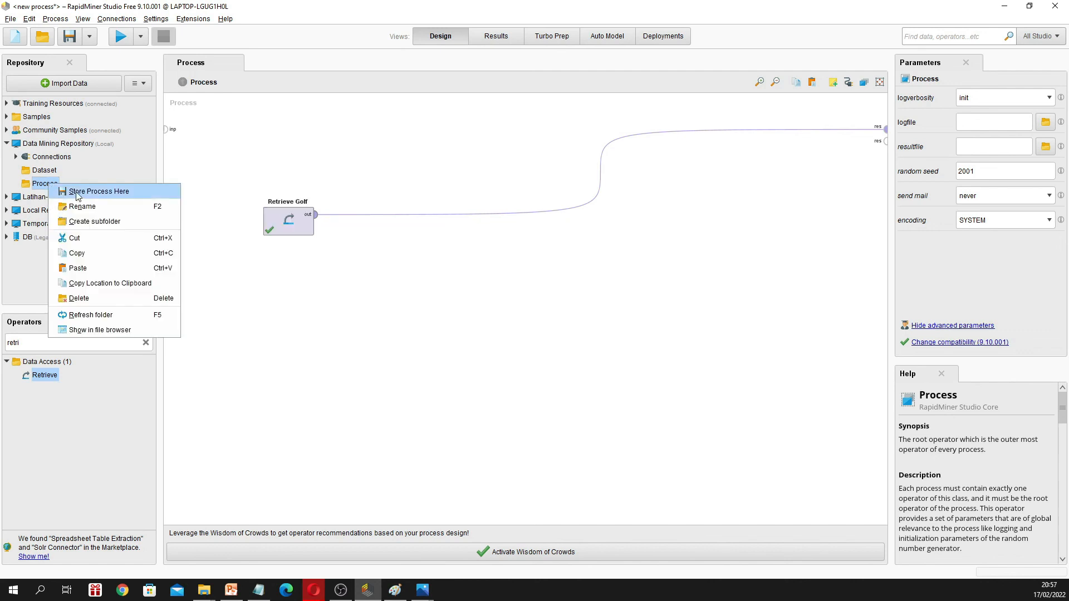
click(78, 192)
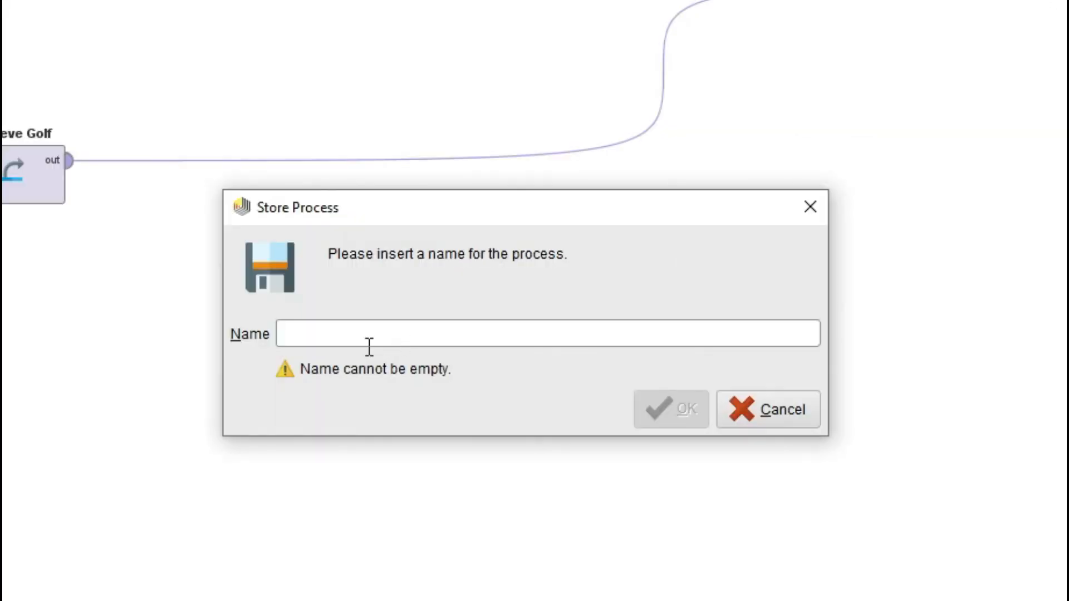
text(Pengenalan)
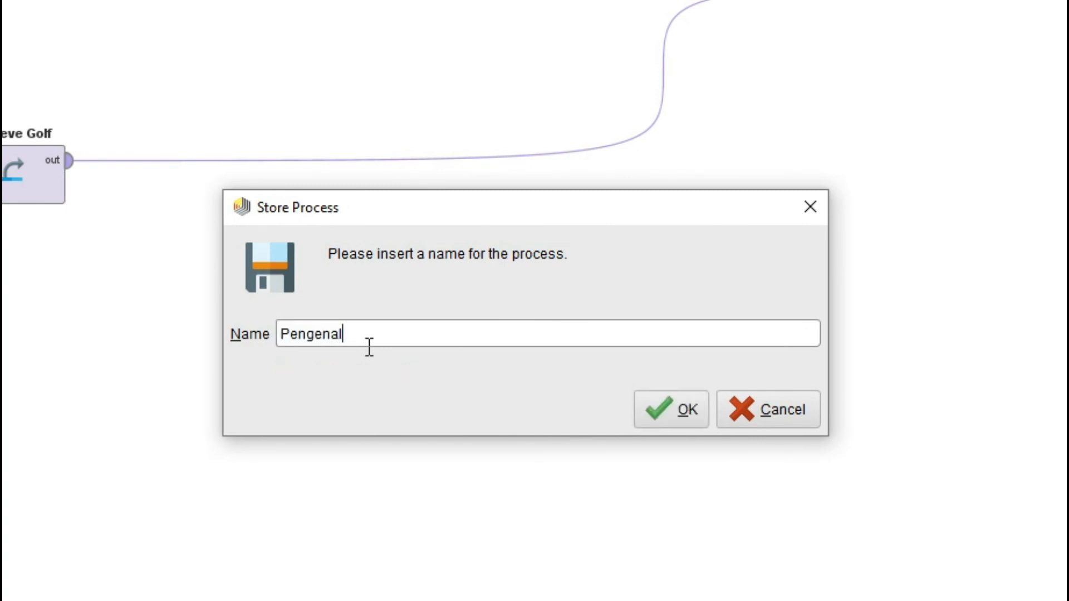
text(-1)
click(675, 420)
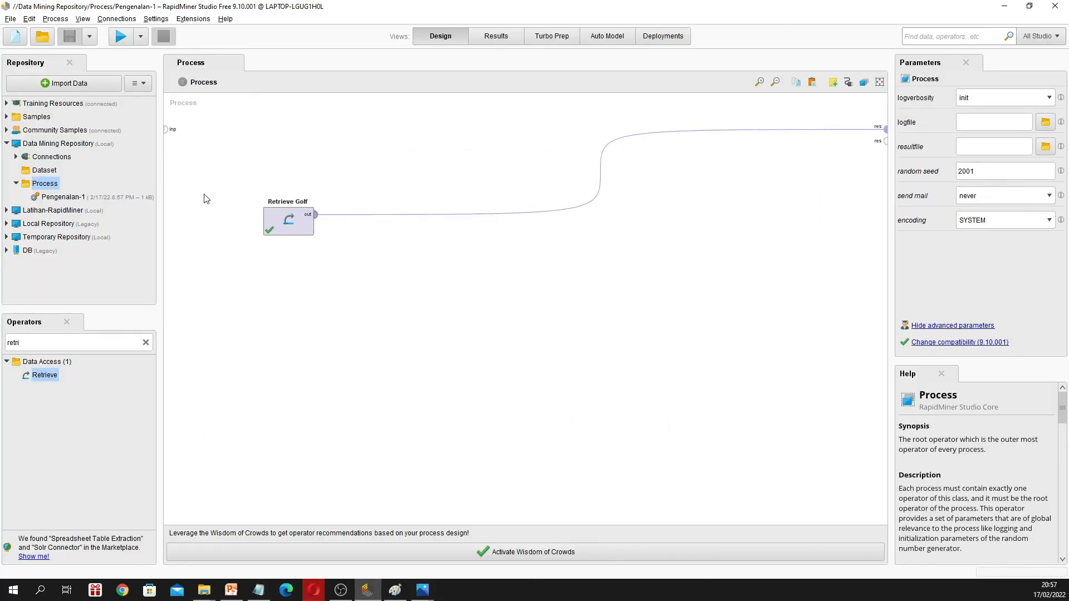